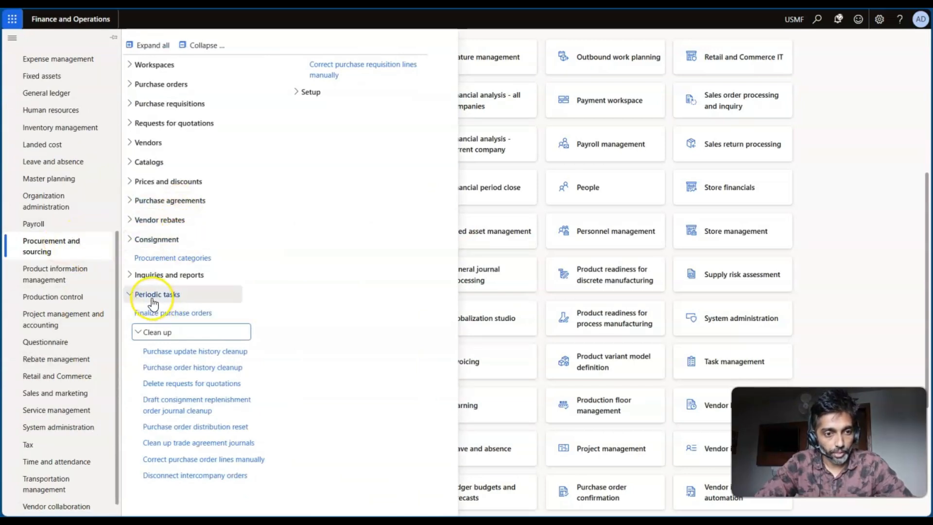
Open the Disconnect intercompany orders clean-up page and look up the available orders for the Purchase order type
click(194, 475)
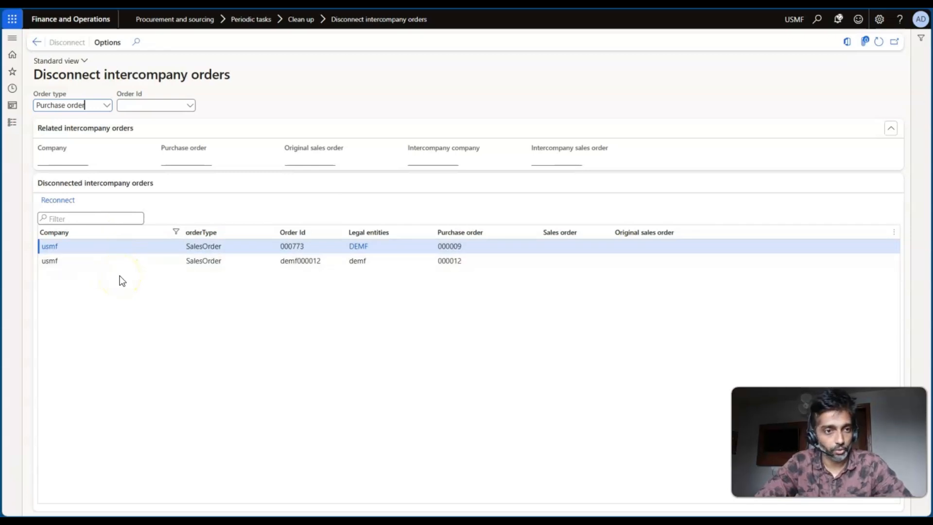
click(106, 108)
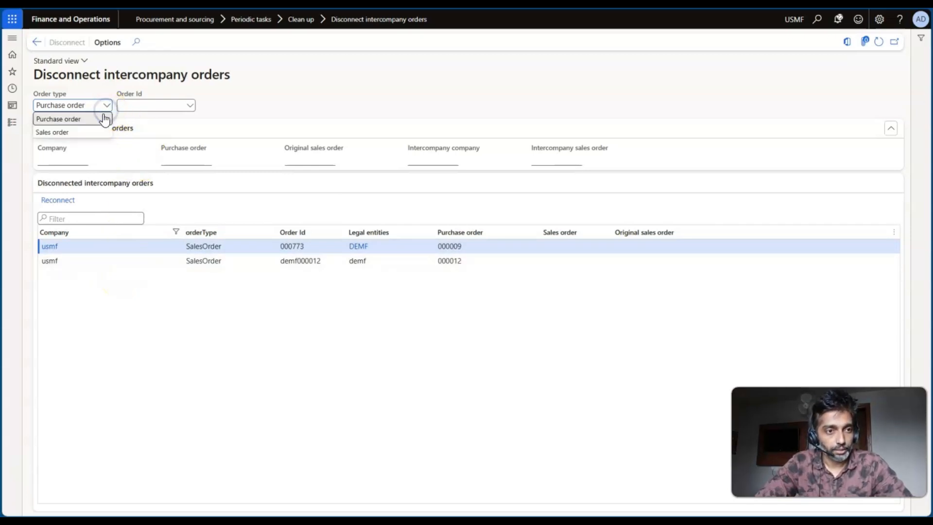
click(95, 118)
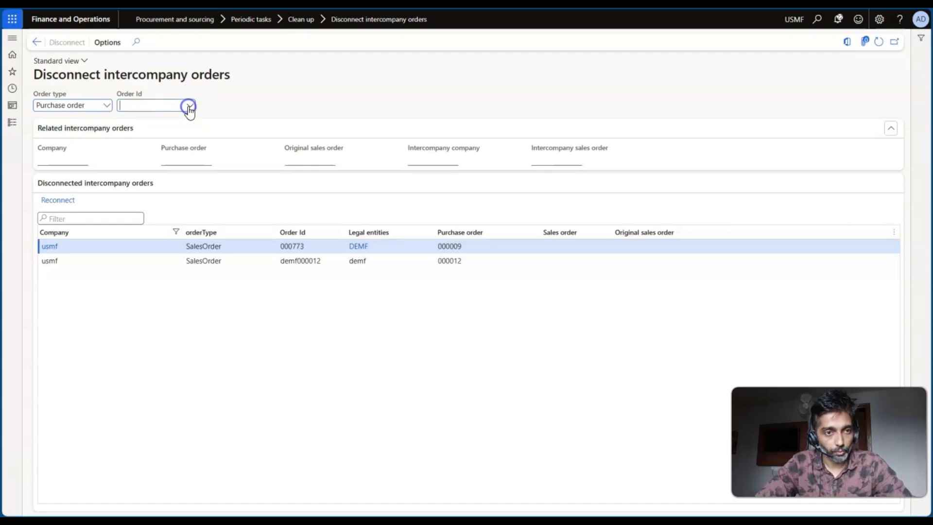
click(190, 107)
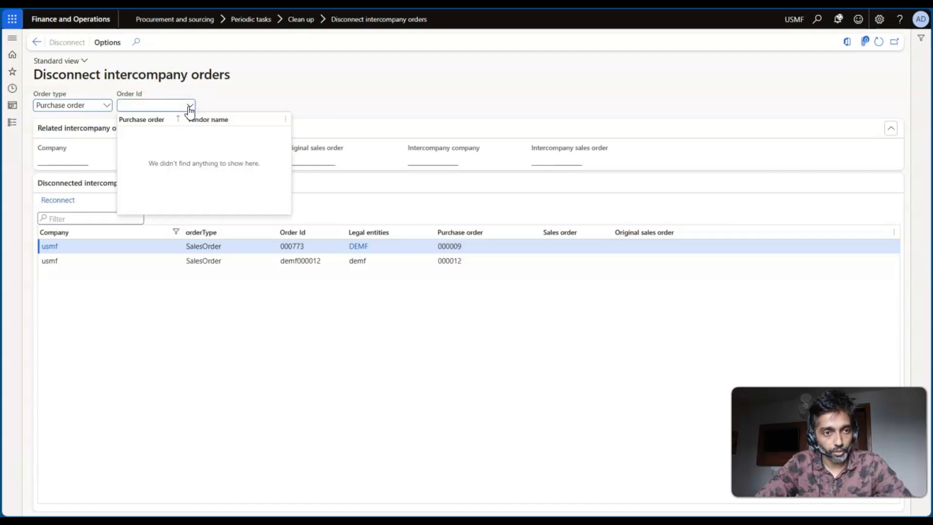
click(237, 93)
Switch the order type to Sales order and disconnect the second listed Contoso Europe order, accepting the confirmation
click(106, 106)
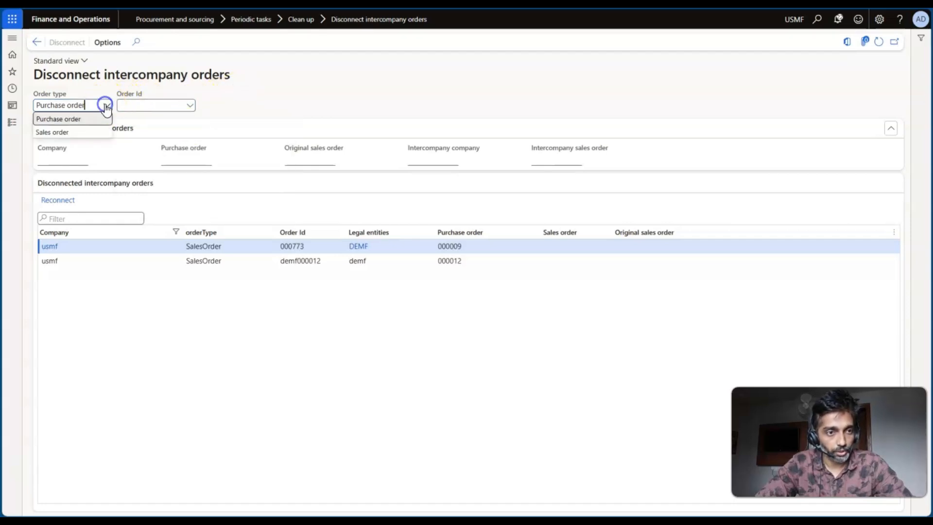
click(76, 132)
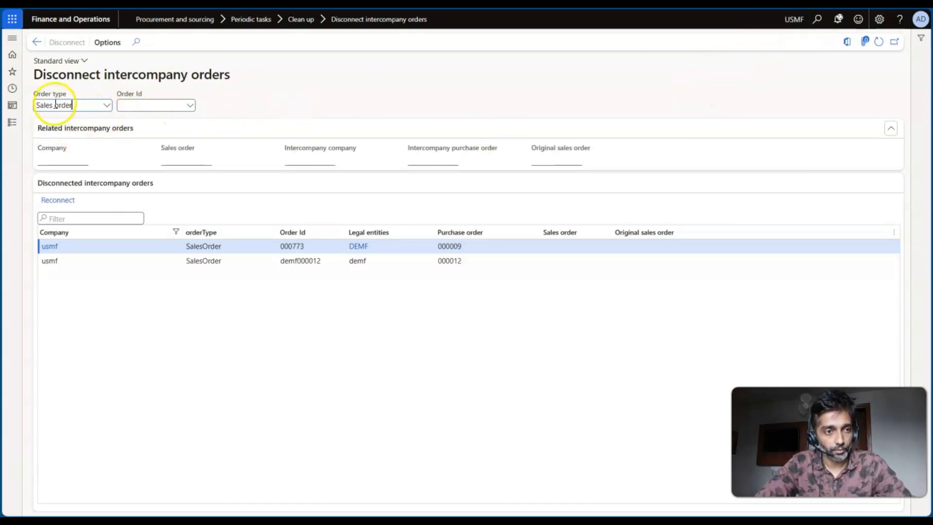
click(191, 105)
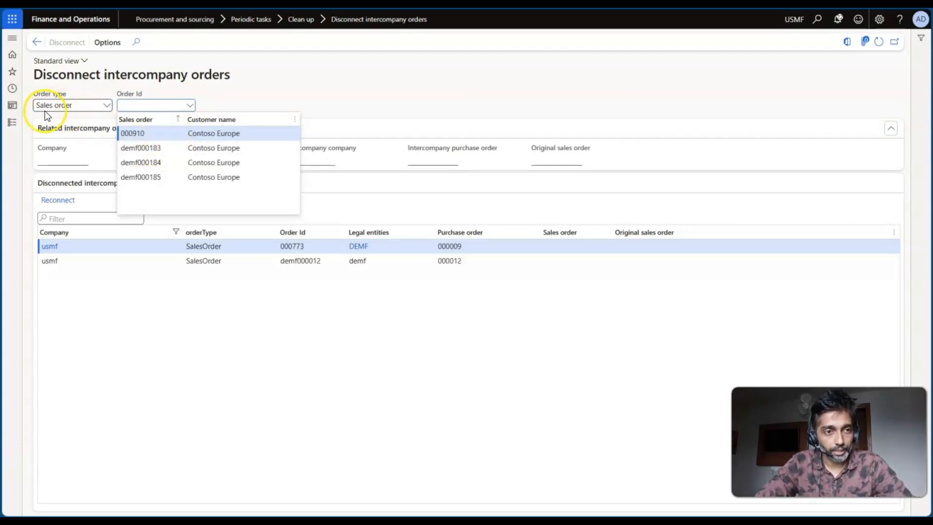
click(173, 147)
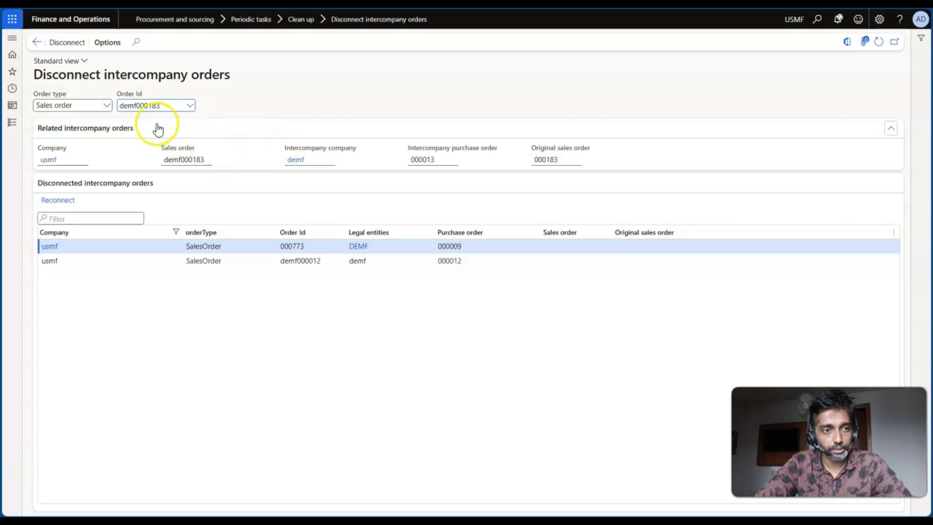
click(65, 43)
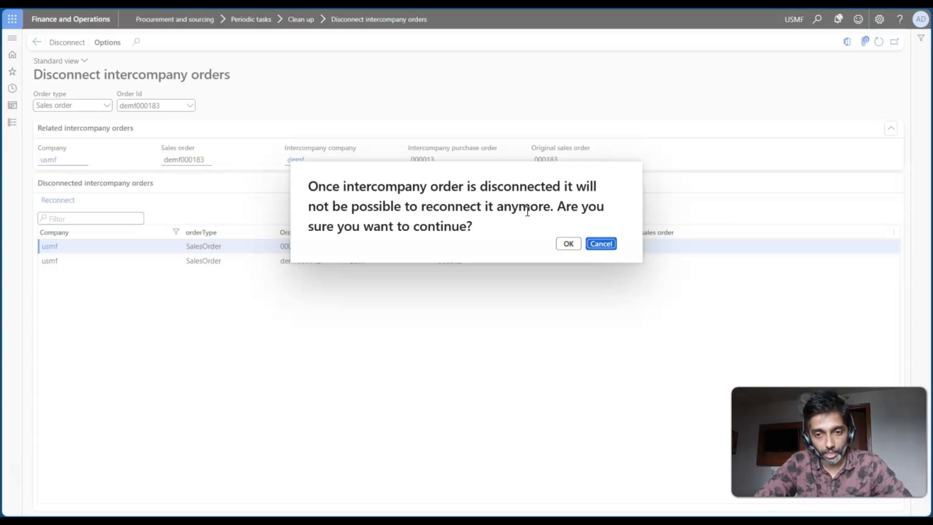
click(567, 244)
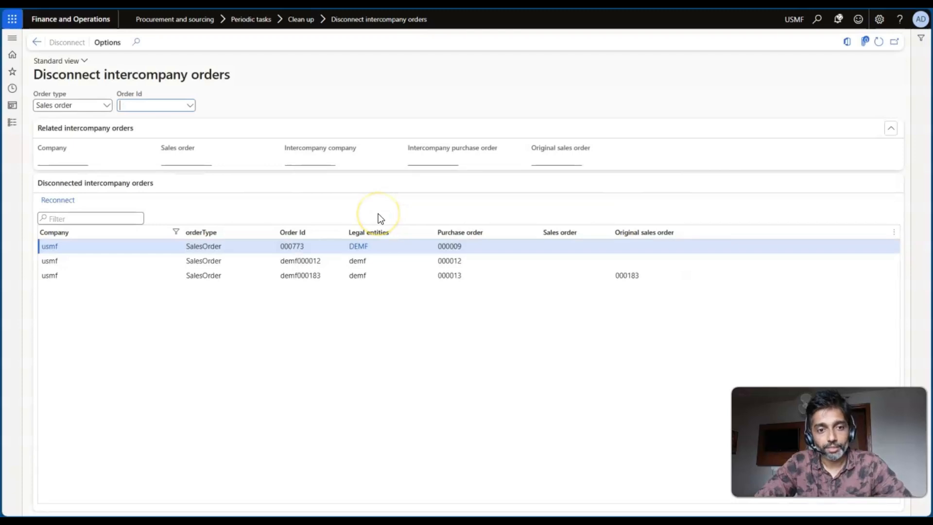
Try to reconnect the newly disconnected sales order in the disconnected intercompany orders list and dismiss the resulting message
click(278, 276)
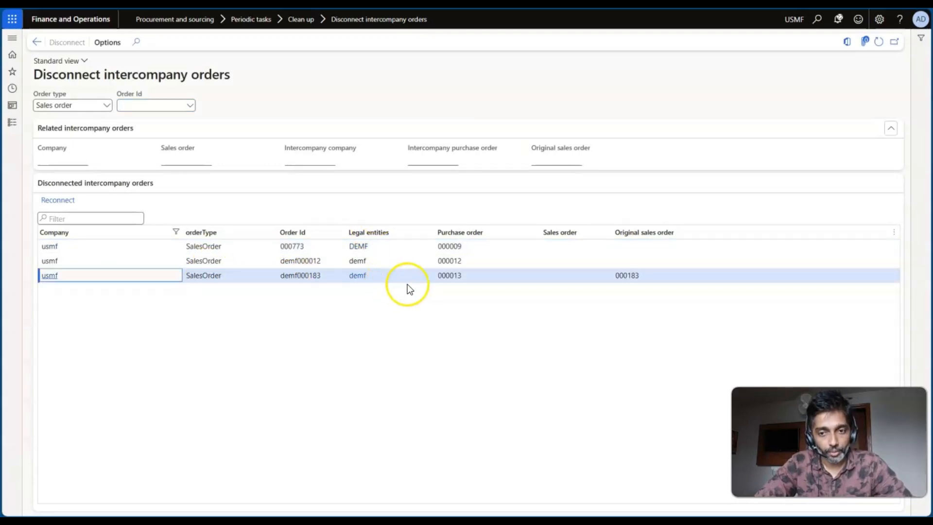
click(62, 200)
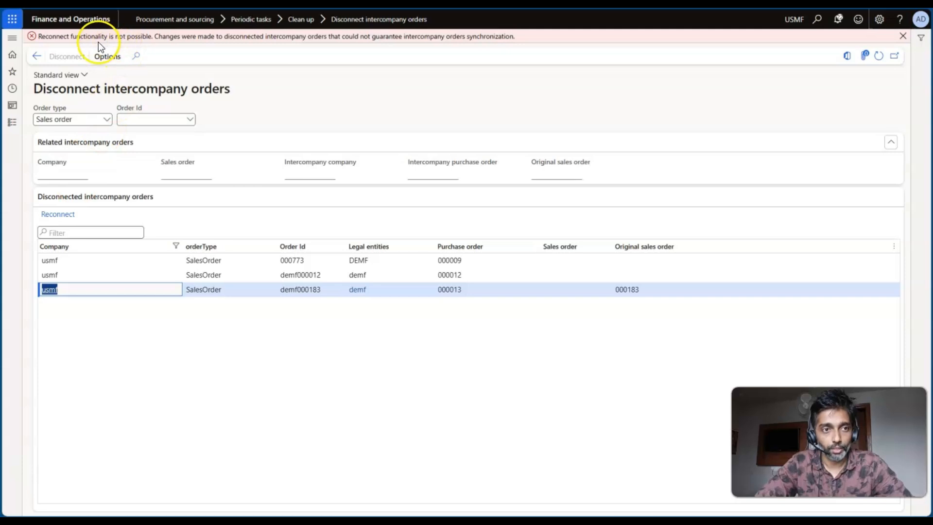
drag(95, 37, 142, 36)
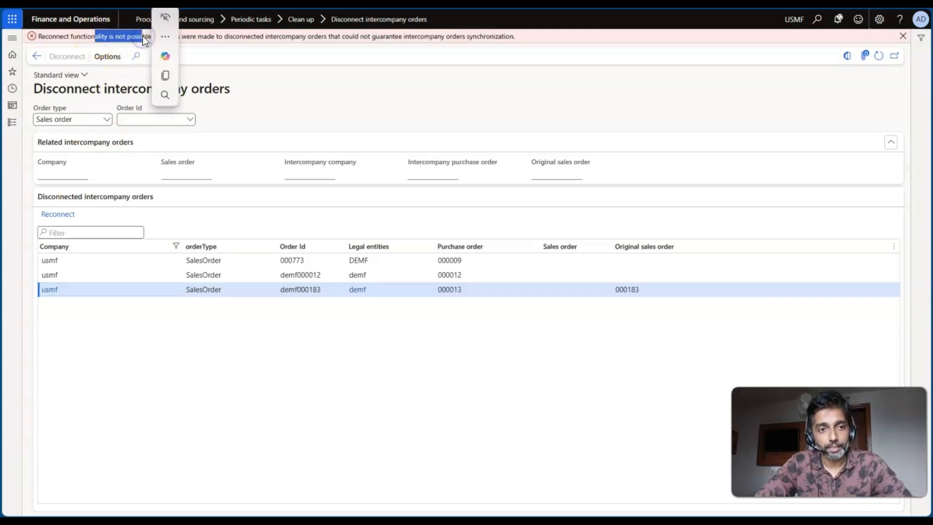
click(386, 103)
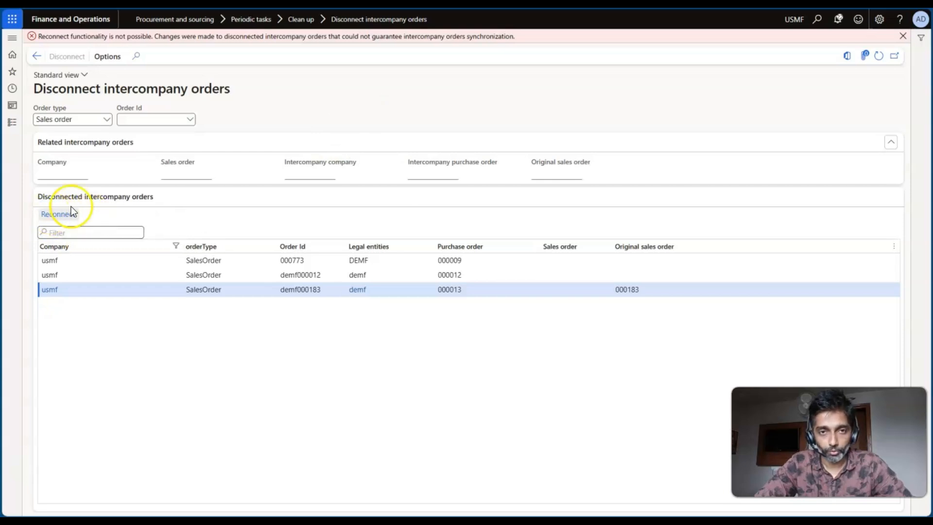
click(906, 37)
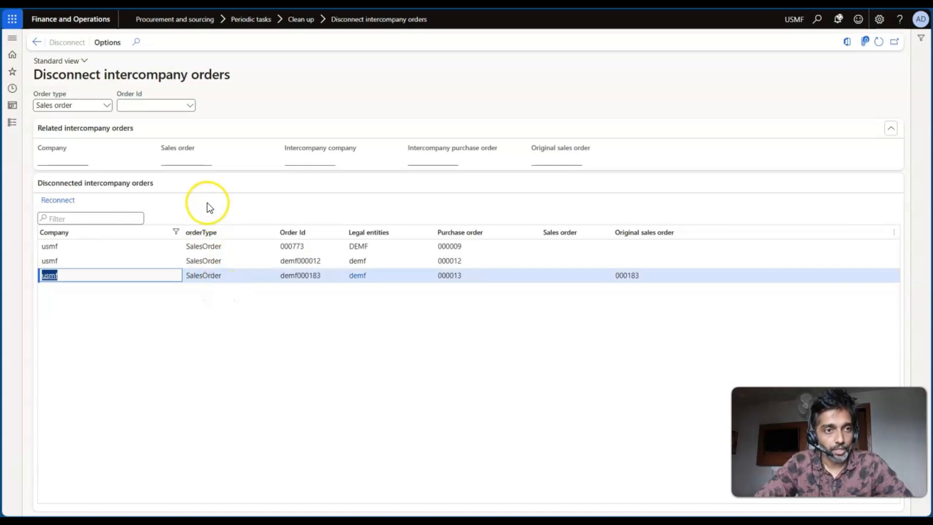
key(alt+Tab)
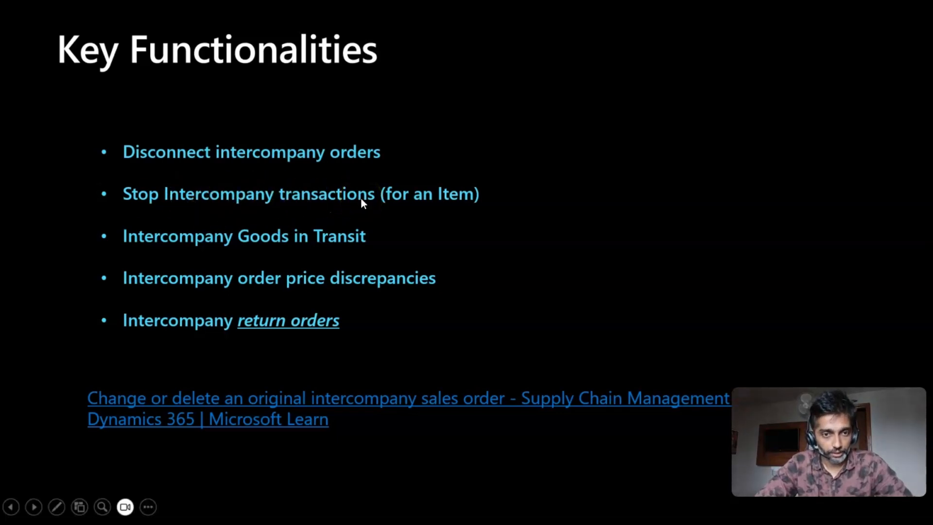
key(alt+Tab)
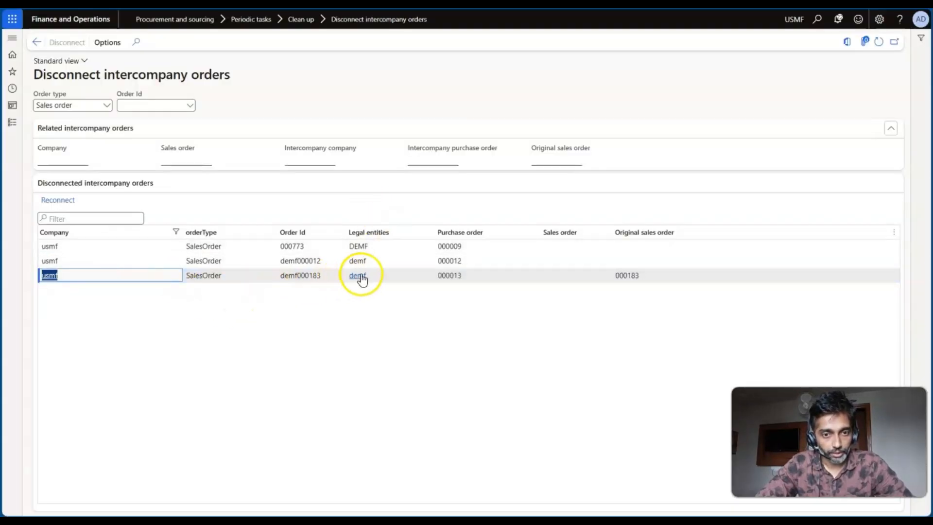
Open the details of released product D0001 MidRangeSpeaker from the Product information management module
click(13, 127)
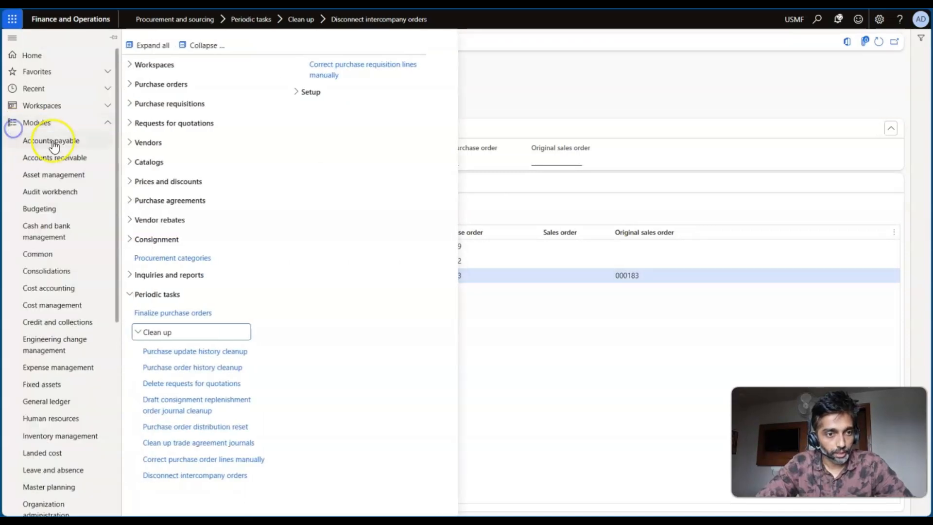
scroll(48, 307, down, 10)
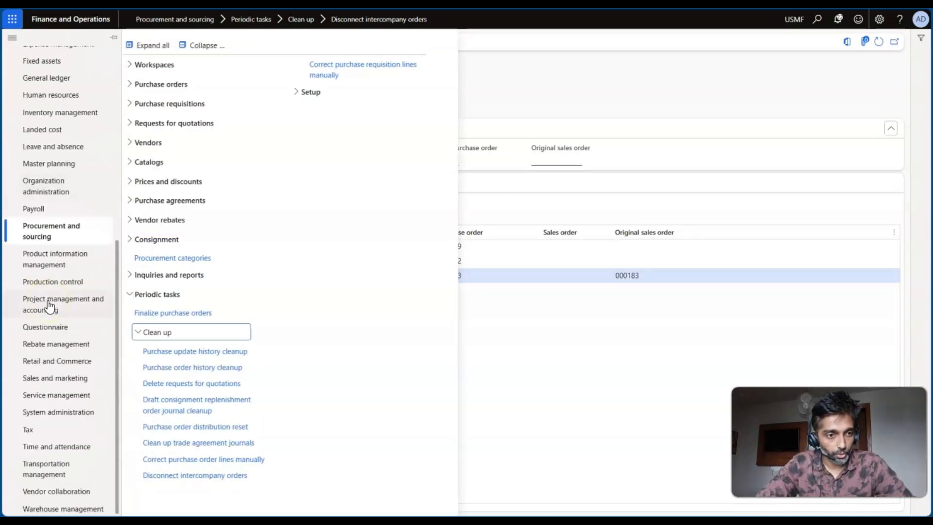
click(55, 259)
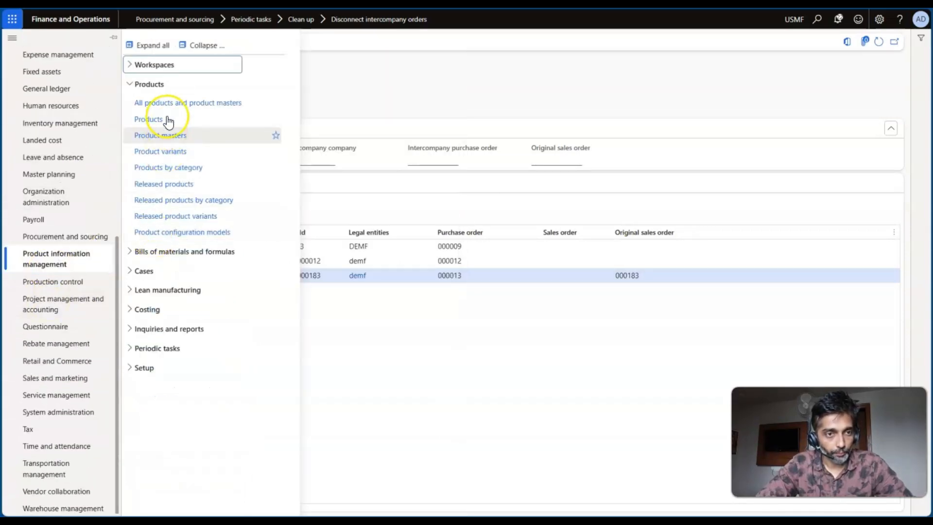
click(151, 183)
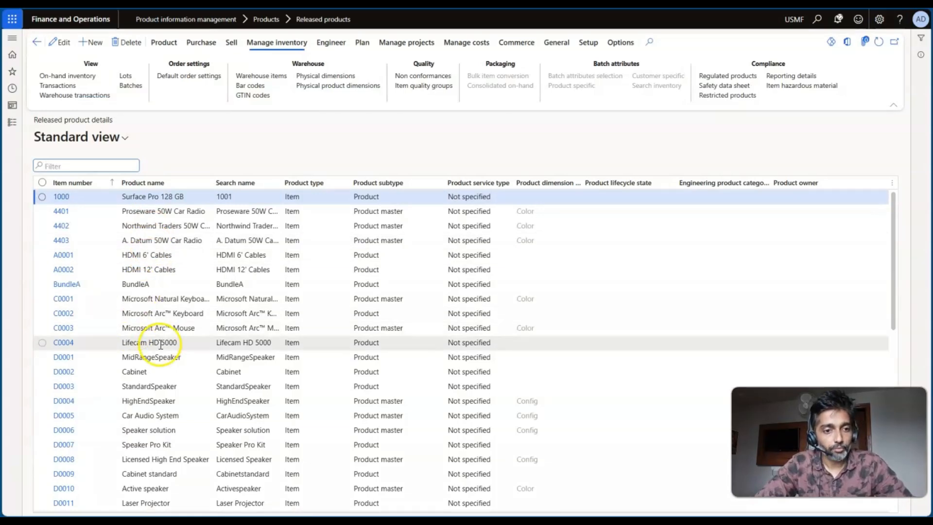
scroll(155, 340, down, 3)
click(136, 281)
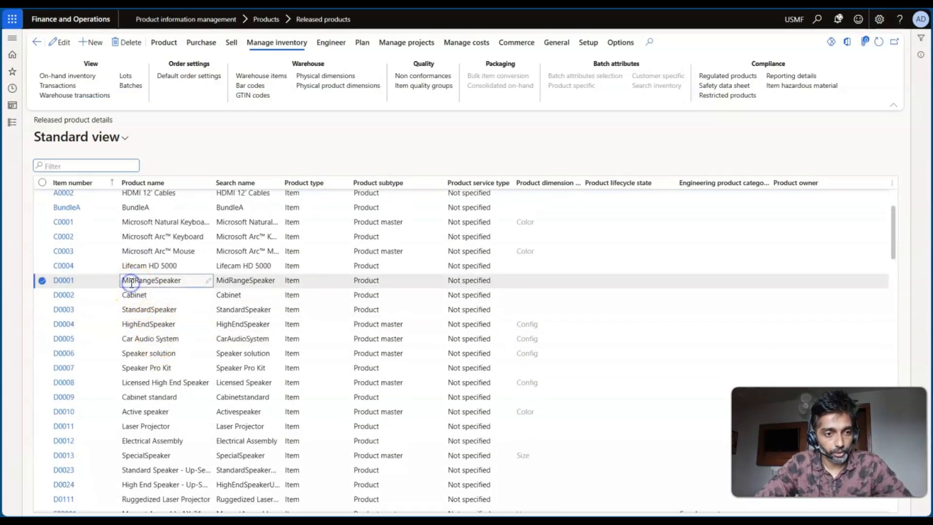
click(63, 284)
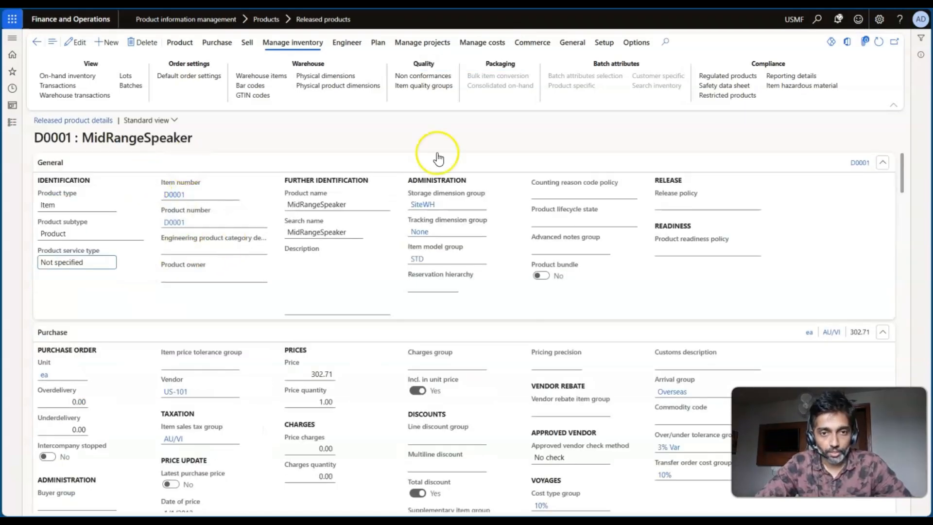
Collapse all sections of the MidRangeSpeaker product record, leaving only Purchase and Sell expanded
right_click(394, 156)
click(426, 200)
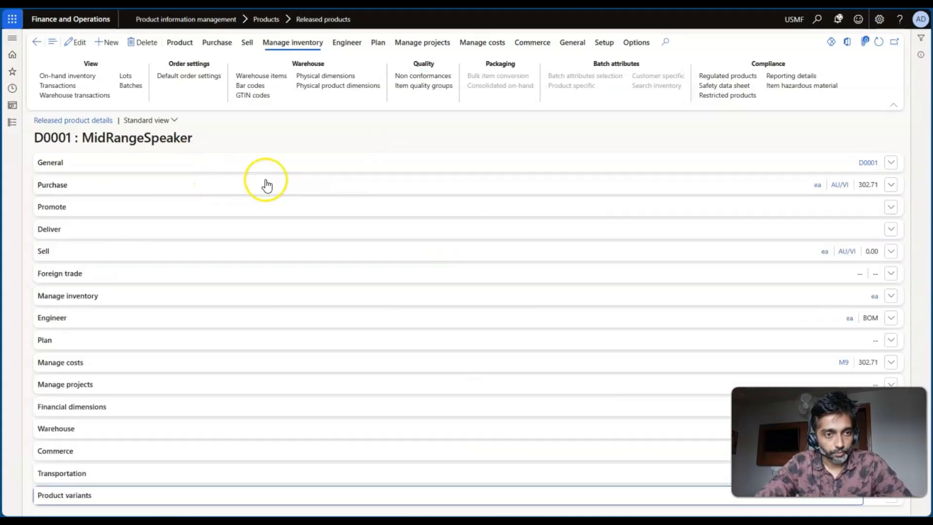
click(66, 189)
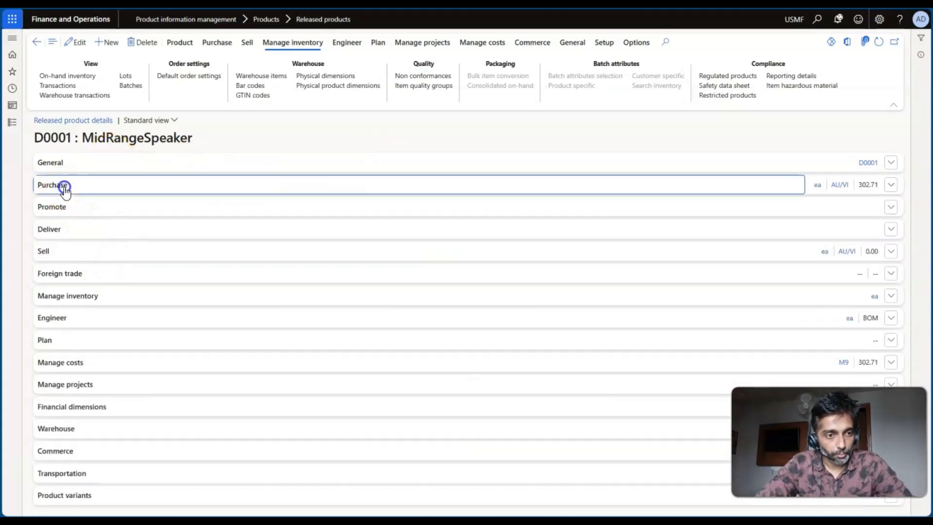
scroll(96, 377, down, 3)
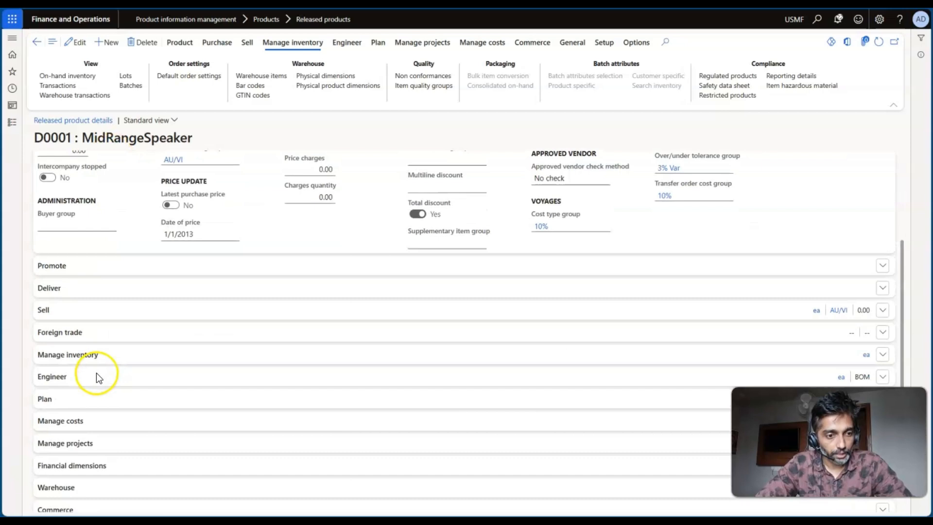
click(75, 309)
Put the product record into edit mode and set Intercompany stopped to Yes for purchase orders
scroll(147, 240, up, 1)
scroll(121, 262, up, 2)
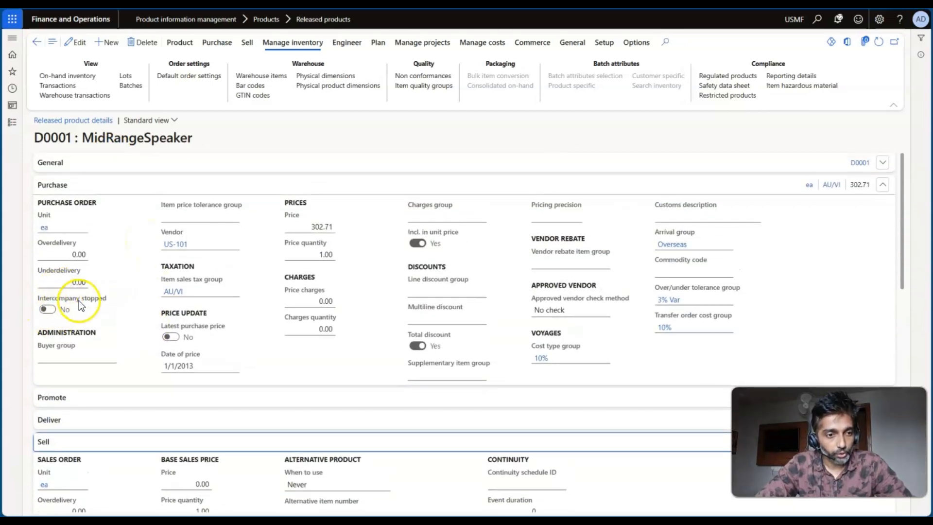
click(47, 309)
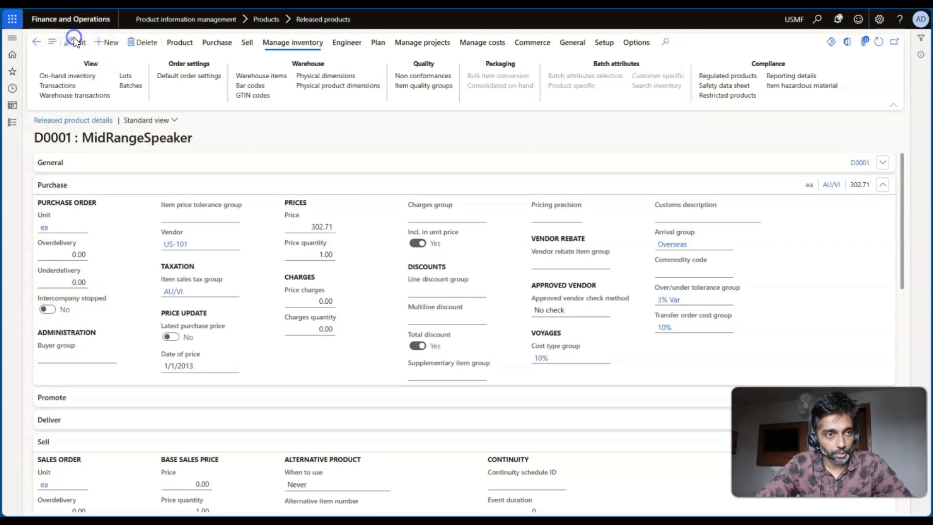
click(75, 41)
click(47, 310)
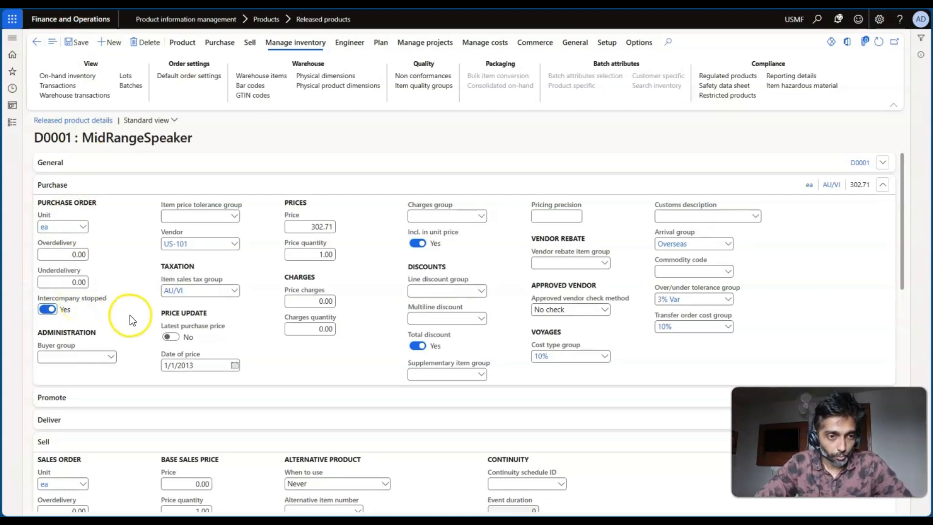
Examine the Intercompany stopped setting for sales orders and compare it with the one for purchase orders
click(57, 185)
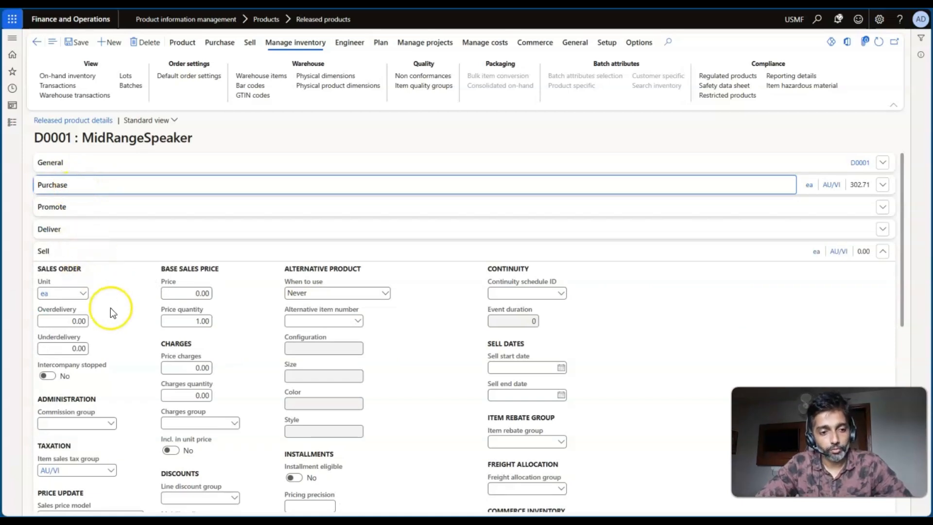
scroll(110, 307, down, 2)
scroll(110, 308, up, 1)
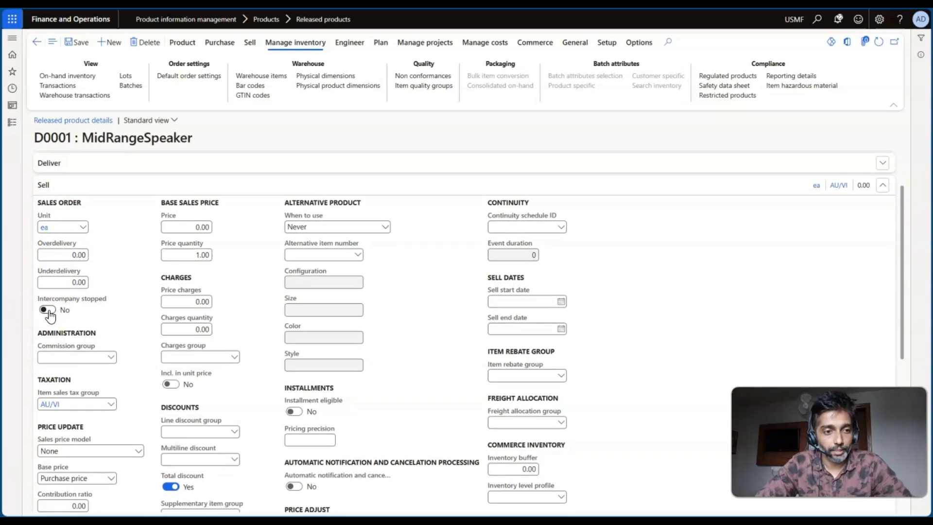
click(62, 189)
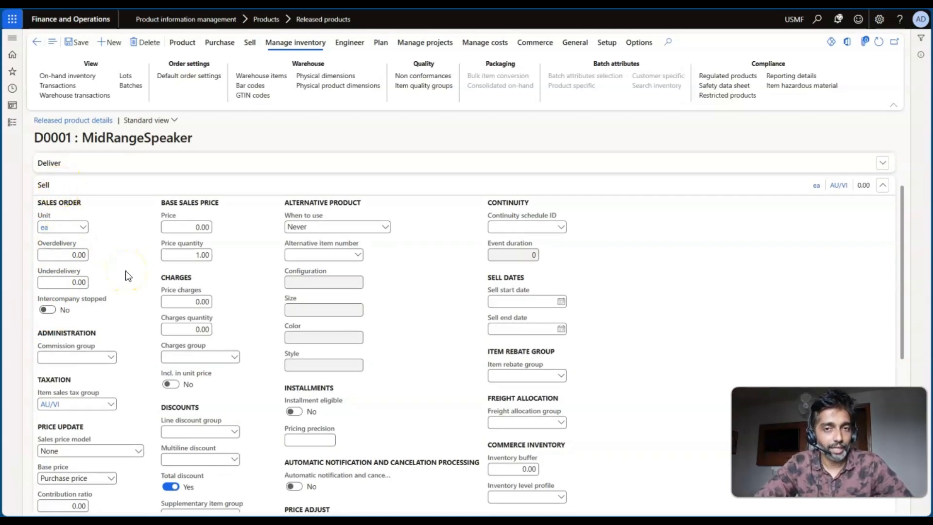
scroll(135, 295, up, 3)
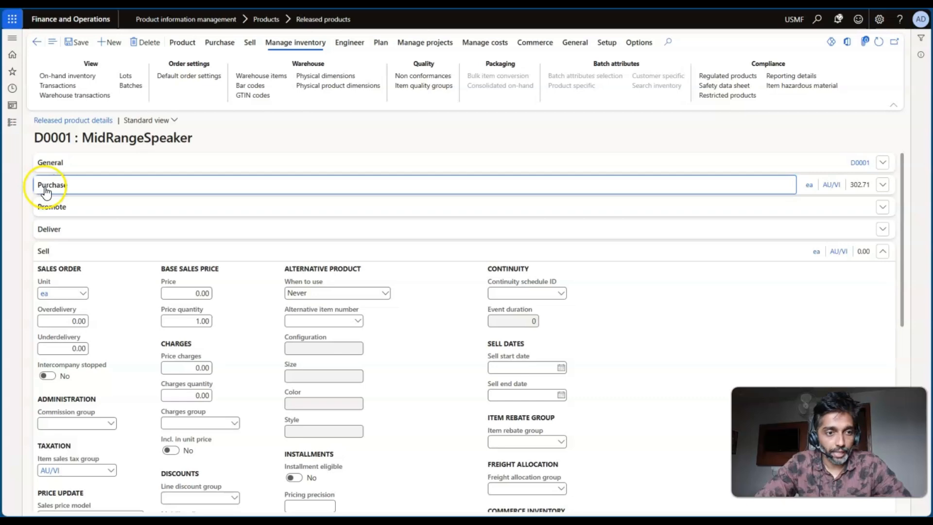
click(61, 185)
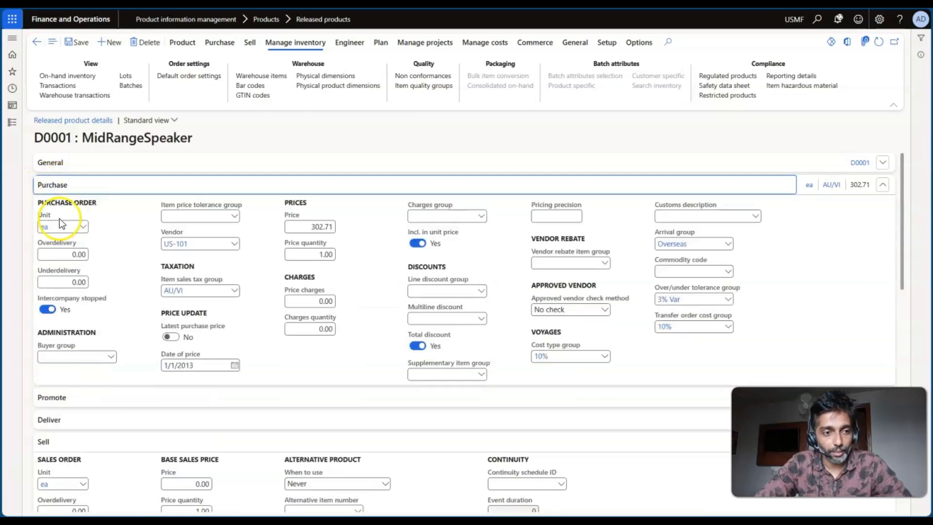
scroll(127, 305, down, 3)
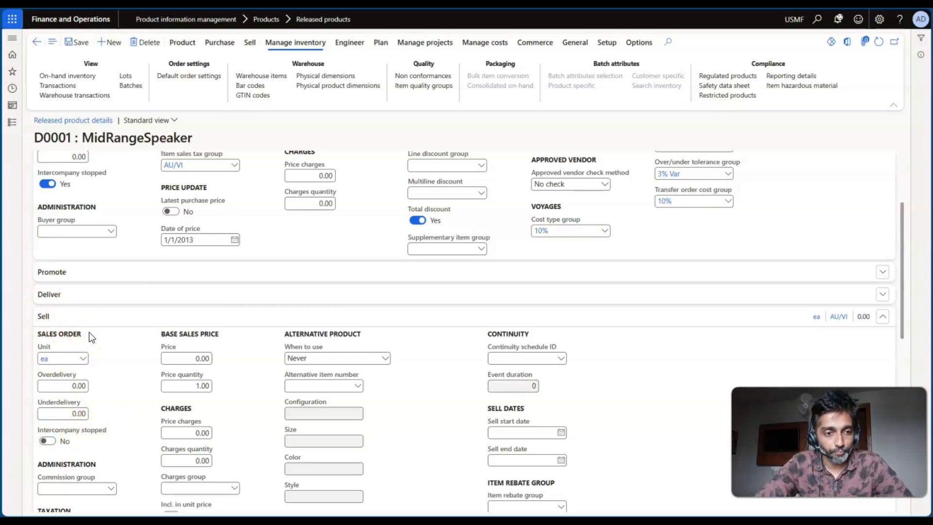
Switch to the PowerPoint presentation and review the Key Functionalities slide in the running slide show
key(alt+Tab)
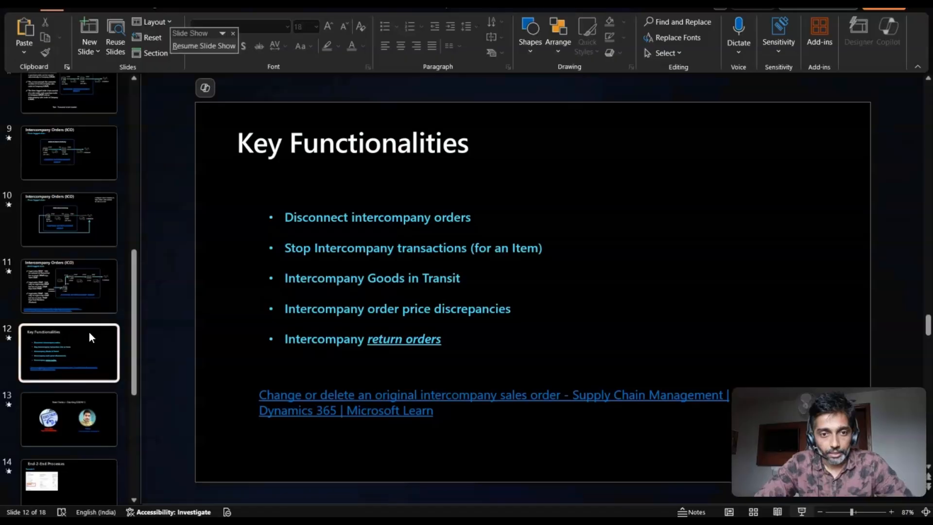
click(171, 326)
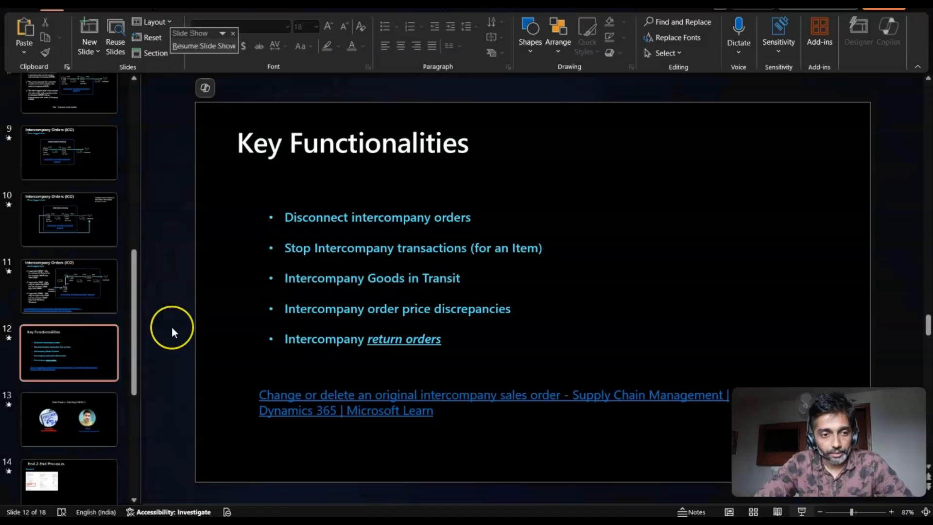
key(alt+Tab)
key(alt+Tab)
key(alt+Tab)
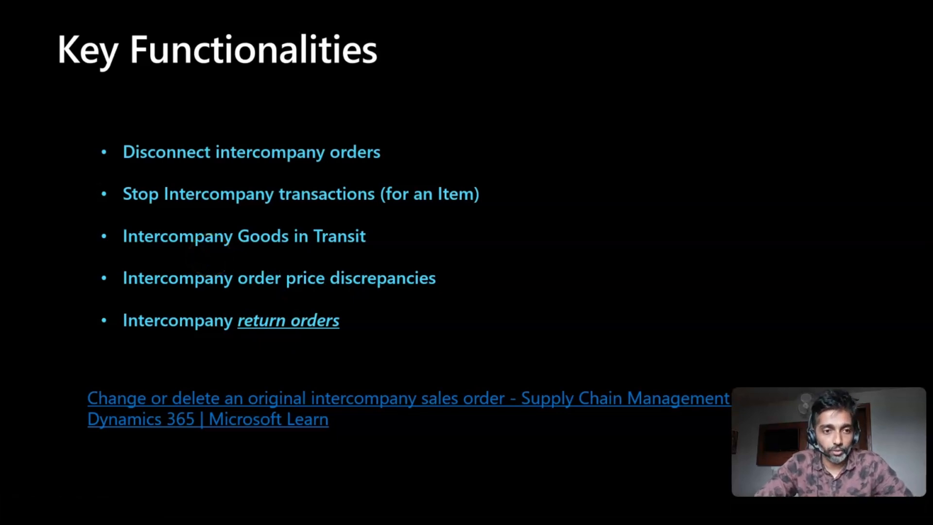
click(180, 255)
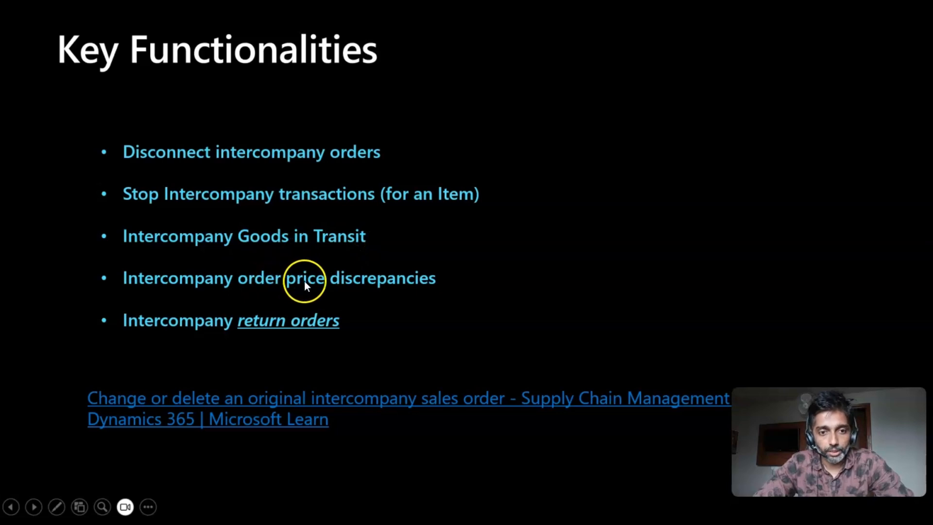
Switch back to Finance and Operations and open the Intercompany goods in transit transactions report from Inventory management's inventory value reports
key(alt+Tab)
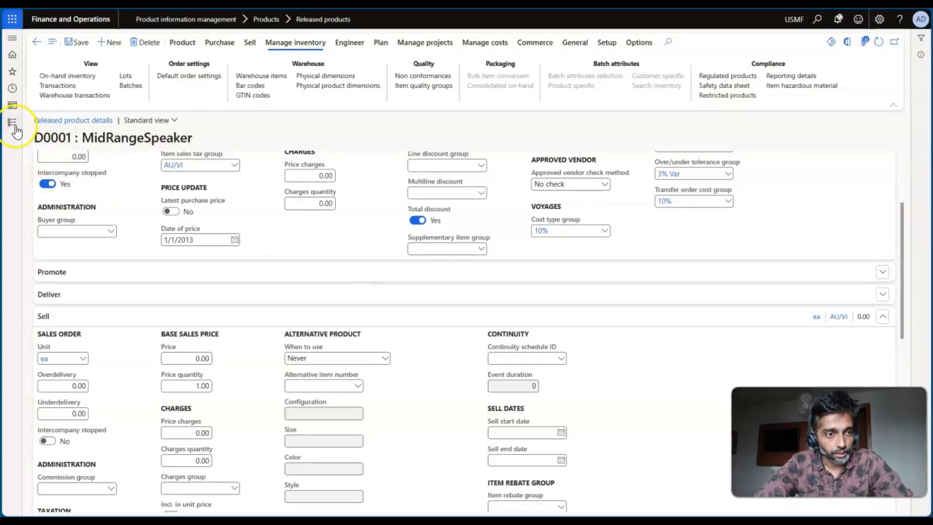
click(11, 124)
scroll(54, 286, down, 4)
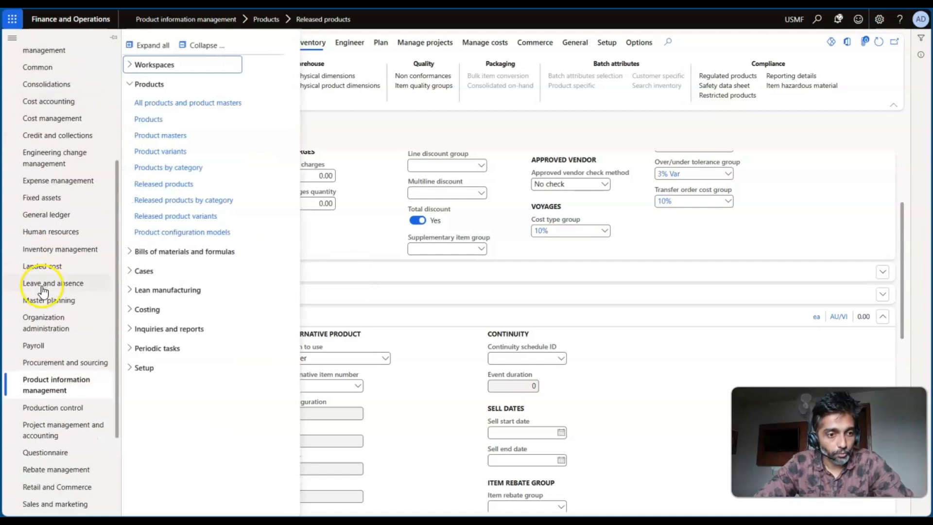
click(62, 250)
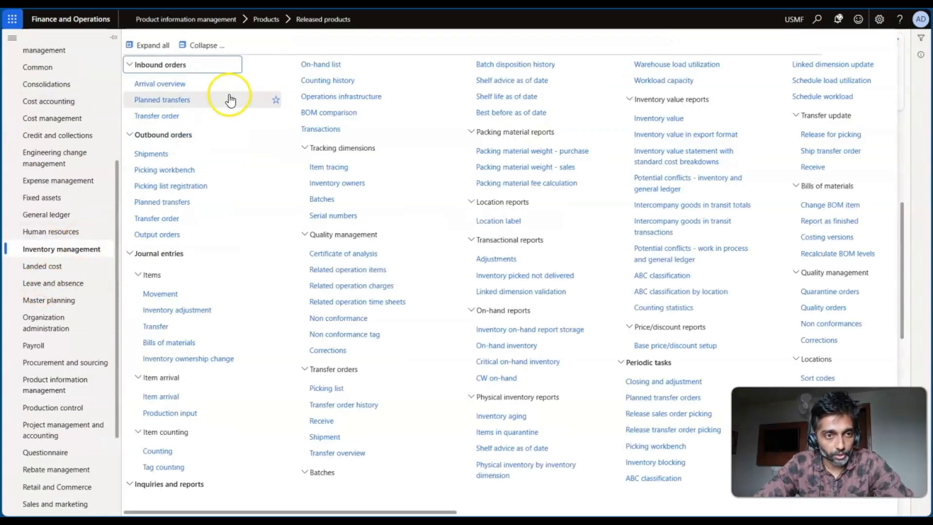
click(205, 46)
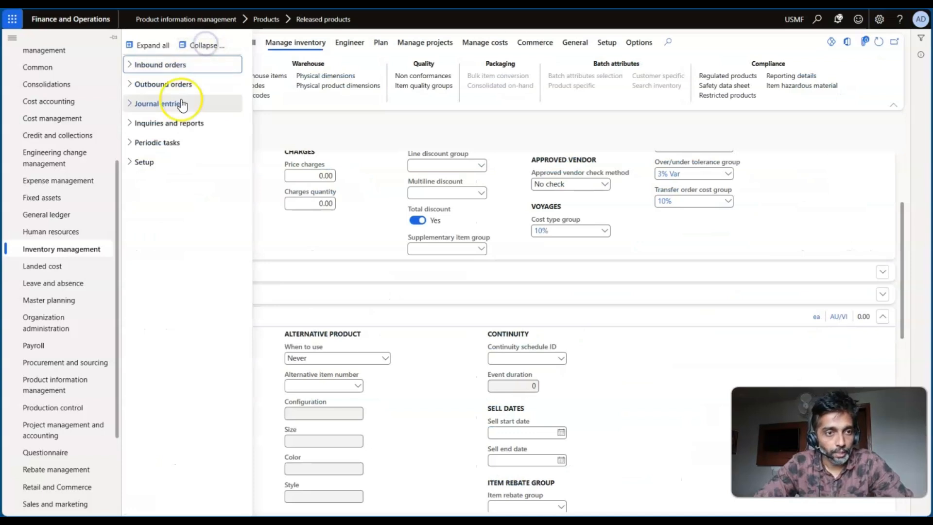
click(163, 123)
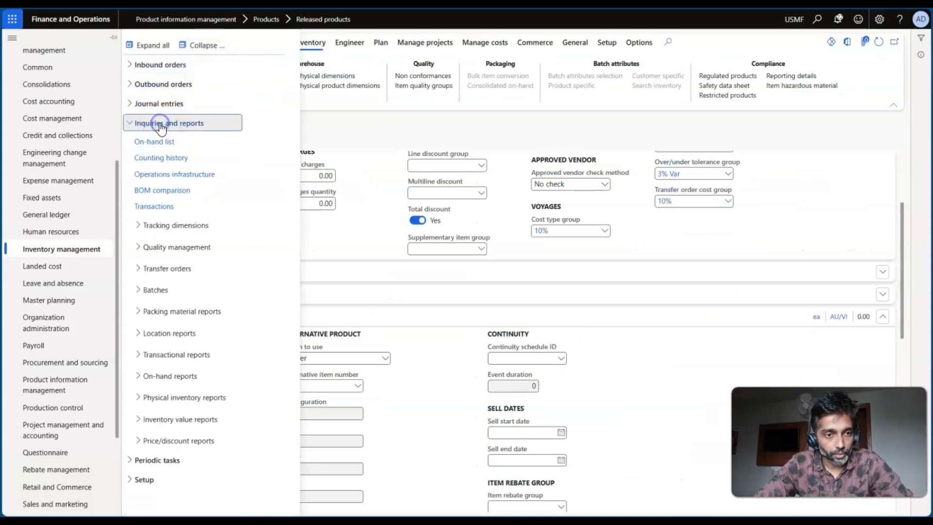
click(187, 420)
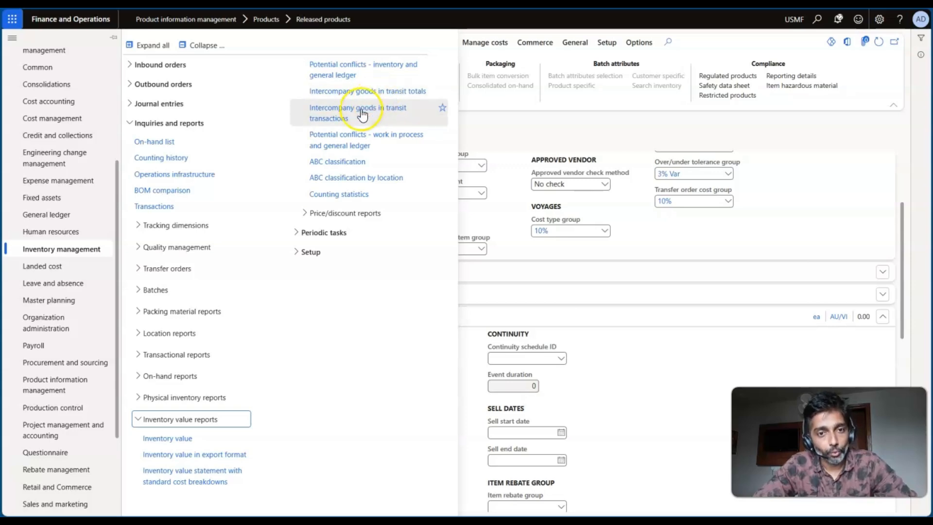
click(362, 112)
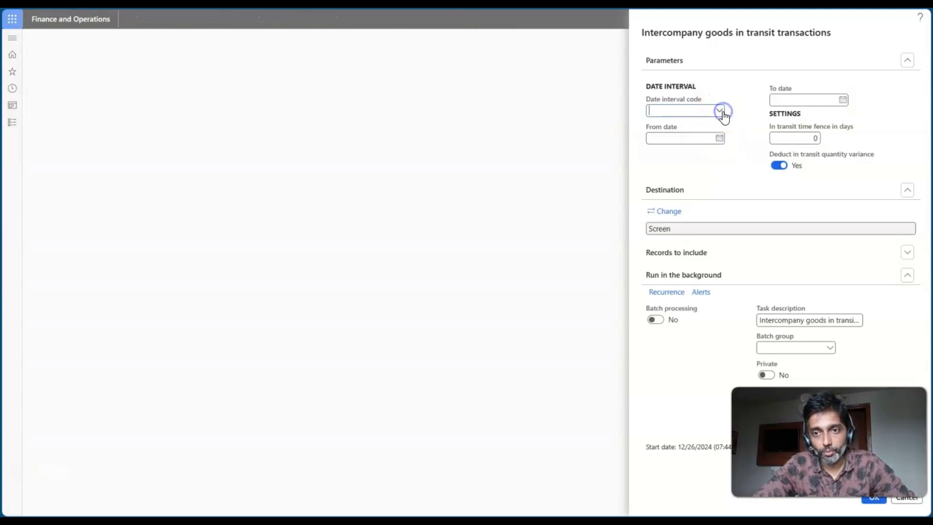
Run the goods in transit report with date interval code CP, covering 12/1/2024 to 12/31/2024, and check its output
click(719, 110)
click(671, 138)
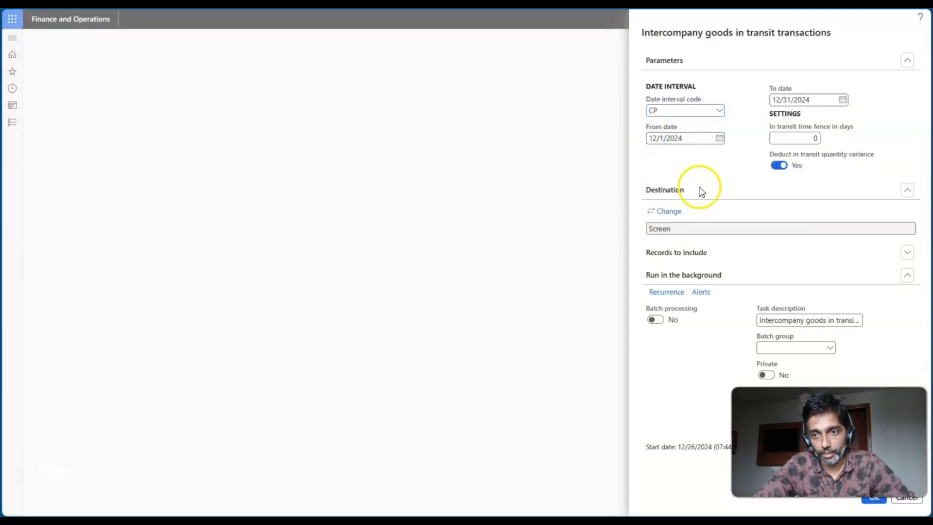
click(878, 504)
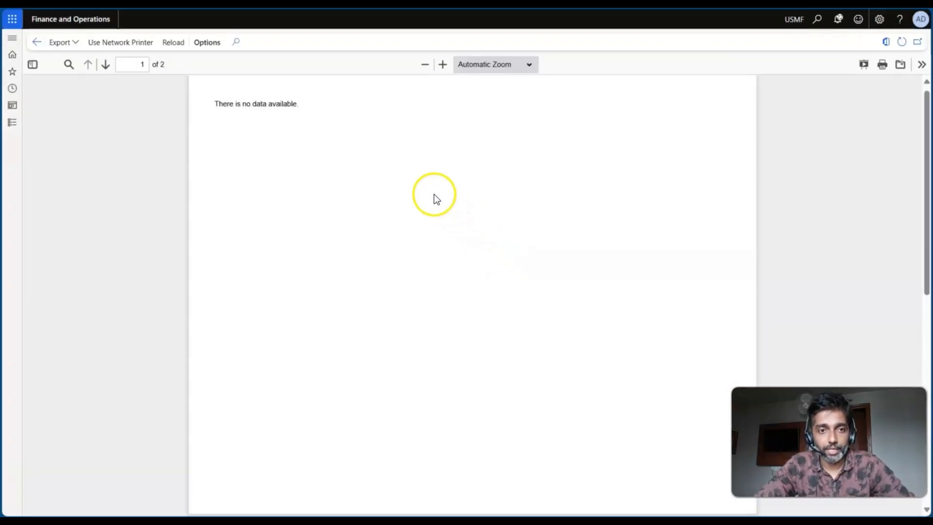
drag(218, 103, 307, 104)
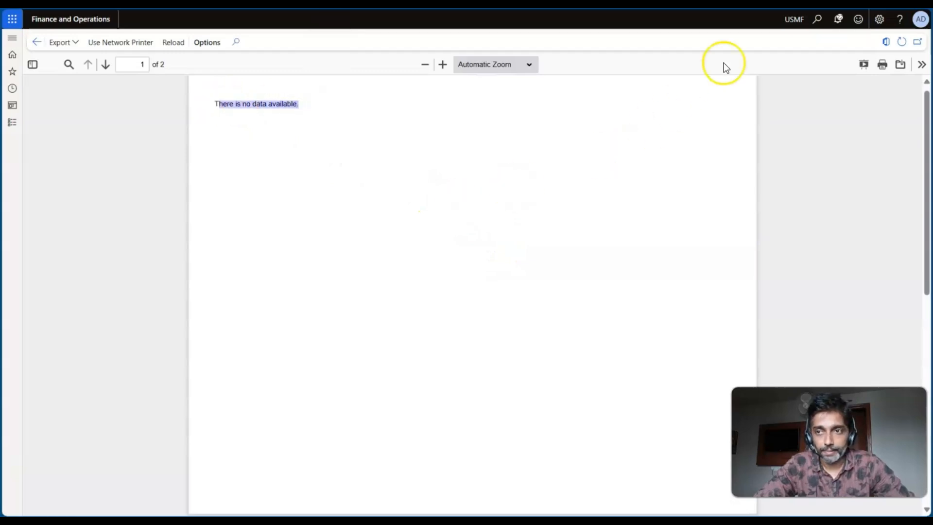
Switch the legal entity to DEMF, rerun the goods in transit report for 12/1/2024 to 12/31/2024, check the output and close it
click(793, 19)
text(demf)
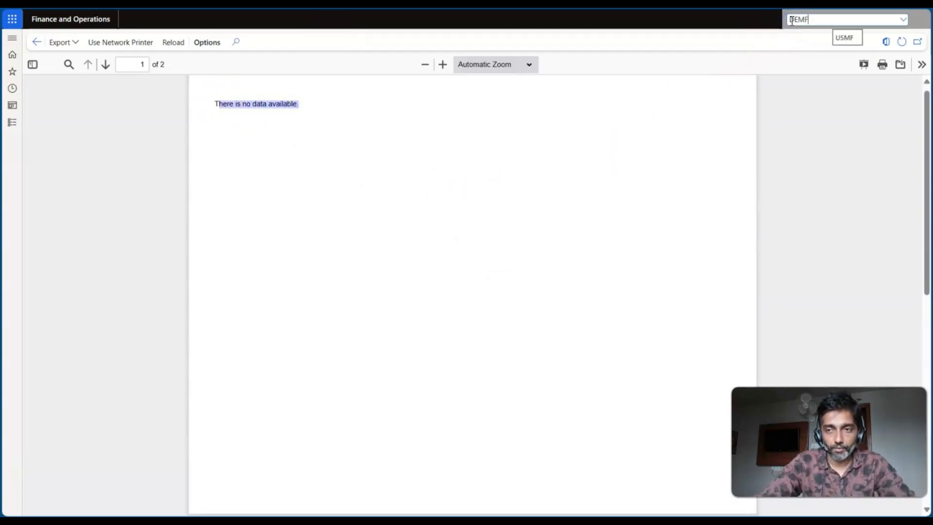
key(Return)
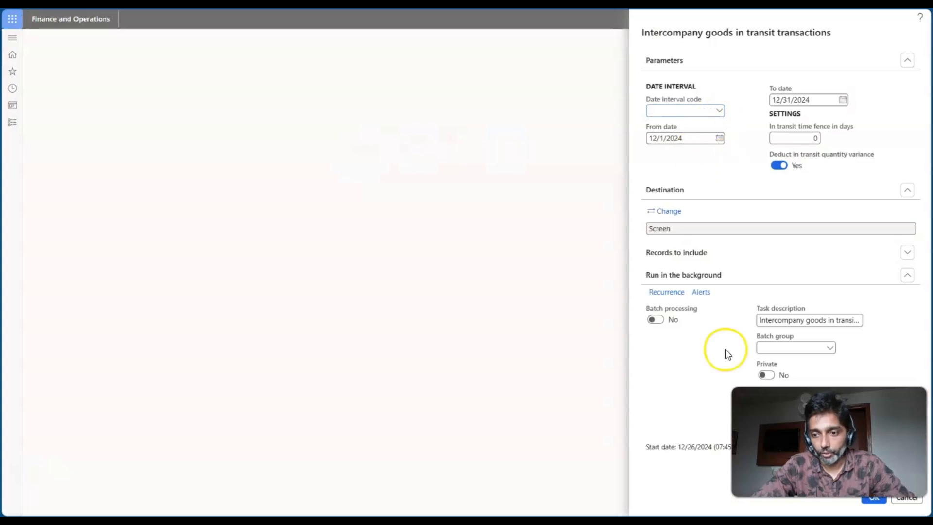
click(873, 503)
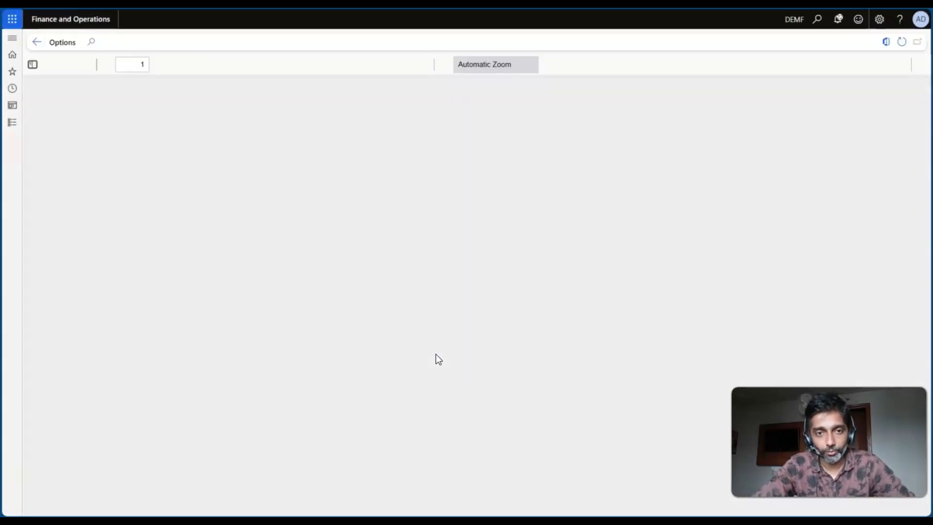
click(384, 269)
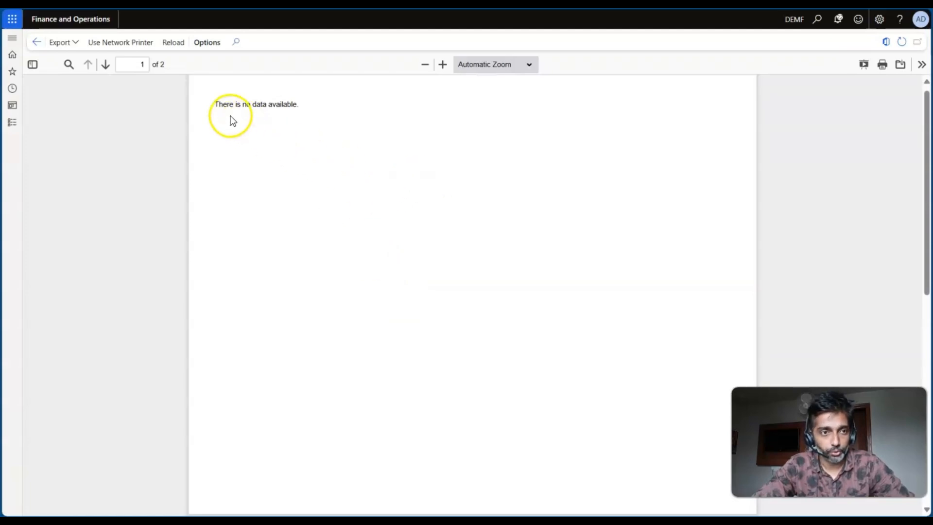
drag(216, 104, 298, 104)
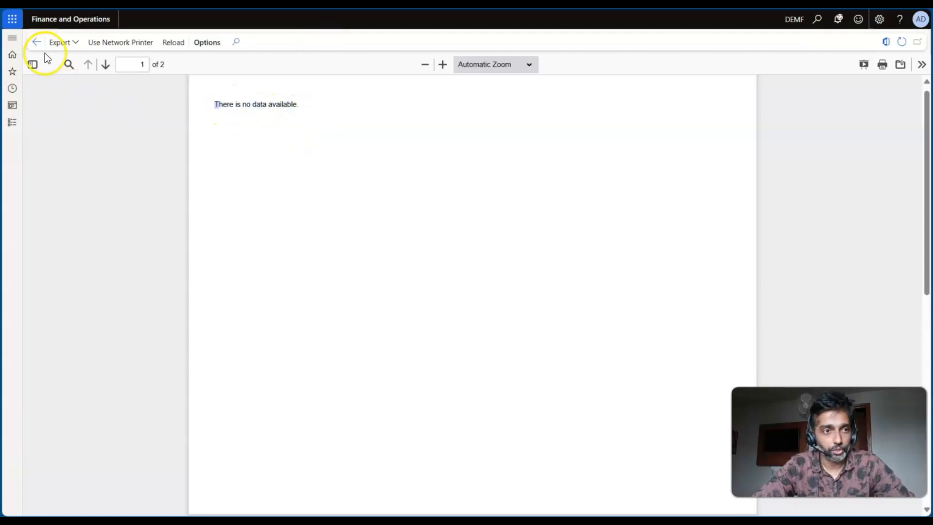
click(37, 42)
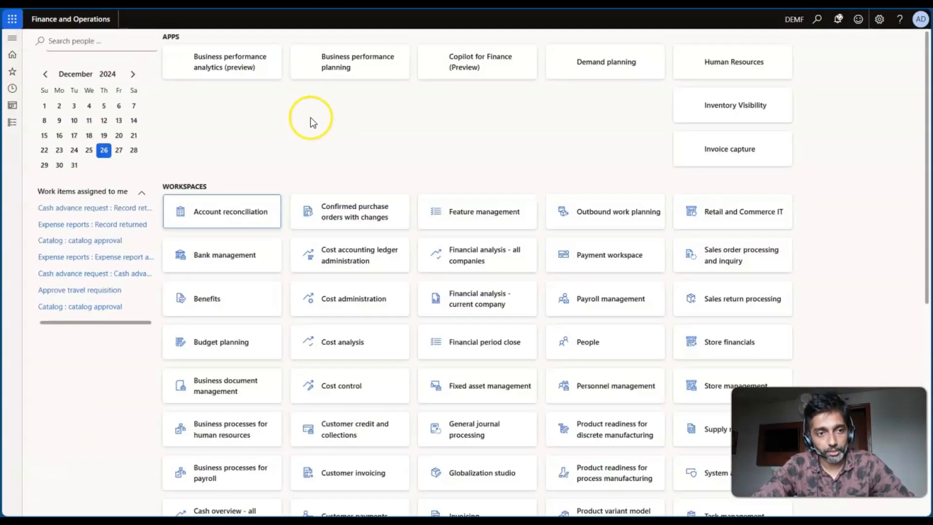
Run the Check intercompany order price discrepancies task from the intercompany purchase orders area of Procurement and sourcing
click(12, 122)
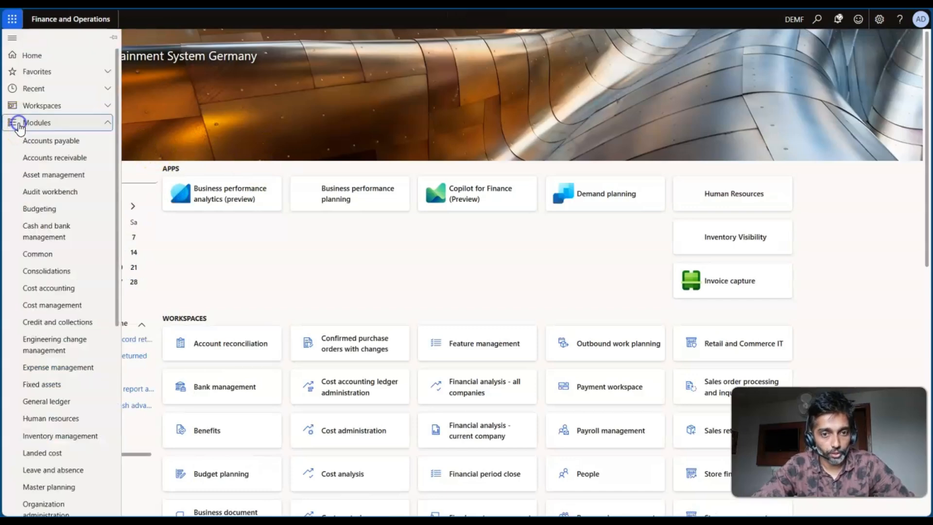
scroll(48, 243, down, 3)
scroll(54, 257, down, 4)
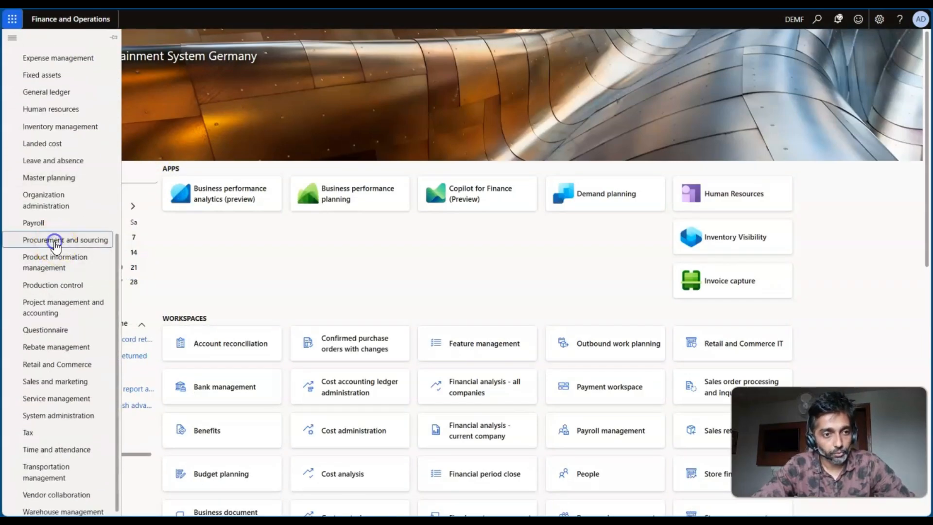
click(54, 242)
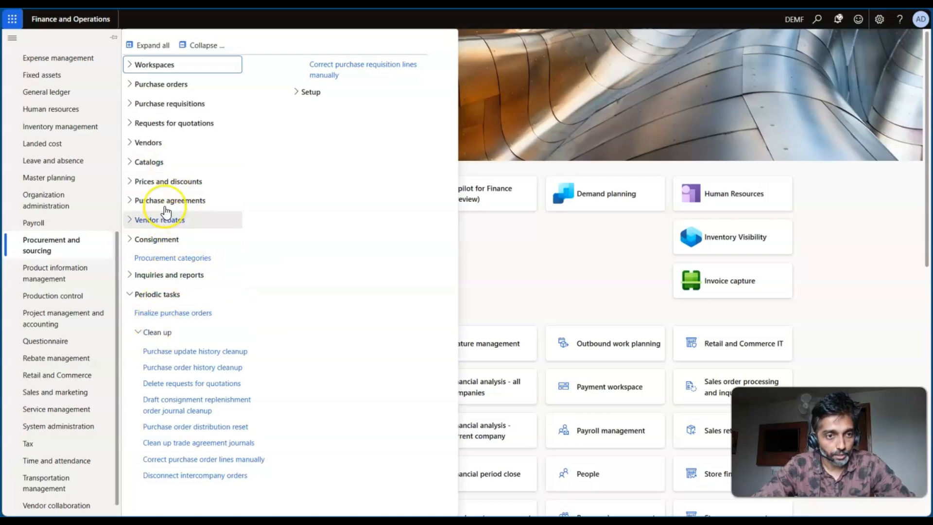
click(158, 85)
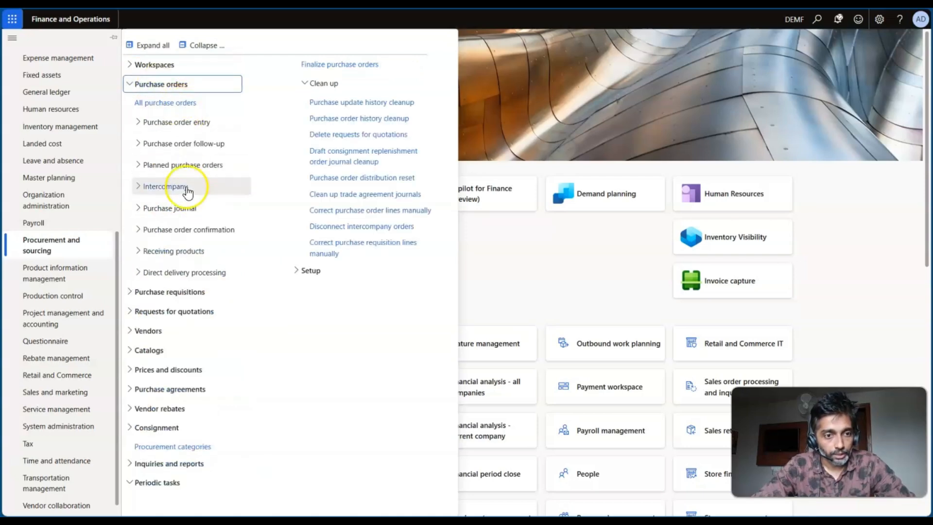
click(171, 186)
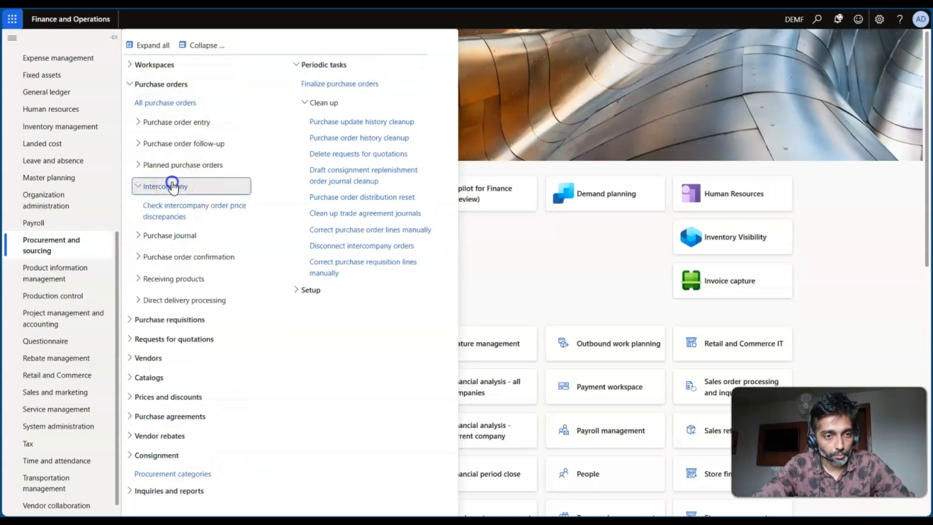
click(202, 217)
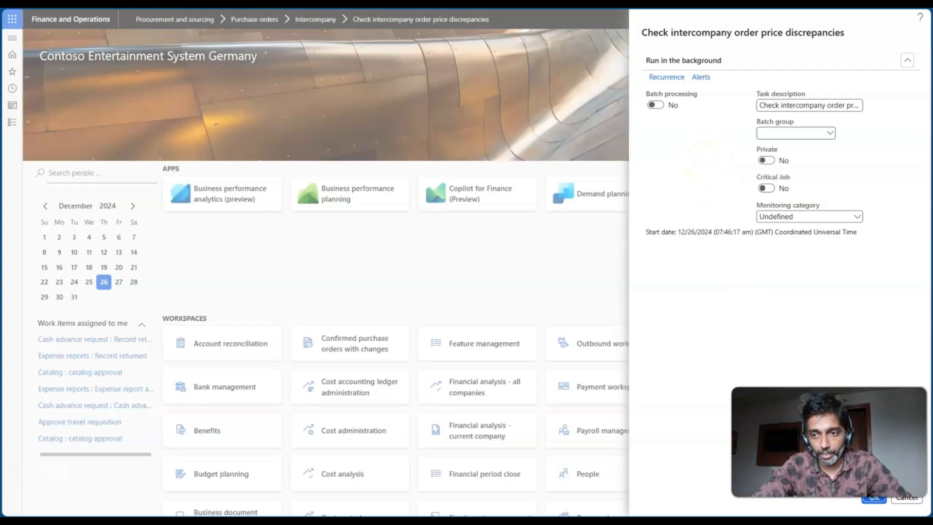
click(877, 503)
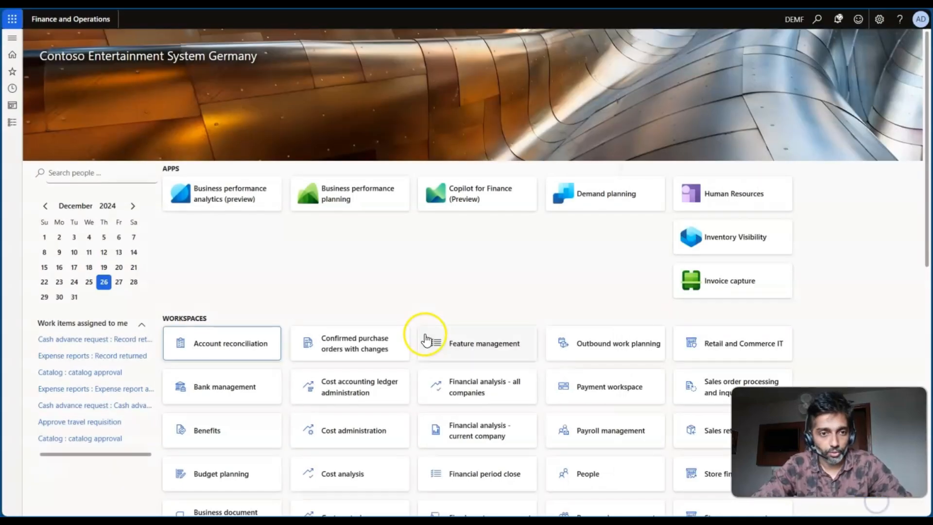
Open the list of all return orders in Sales and marketing, view the form for a new return order and cancel it
key(alt+Tab)
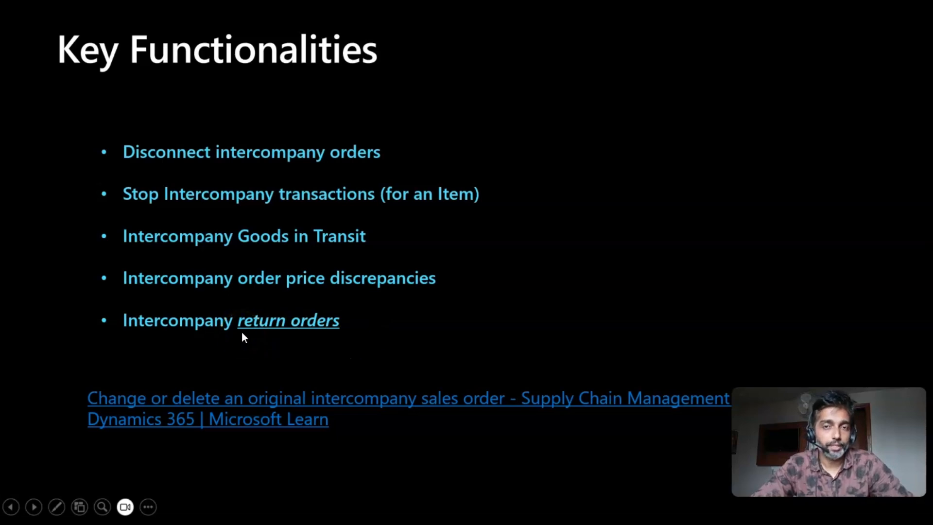
key(alt+Tab)
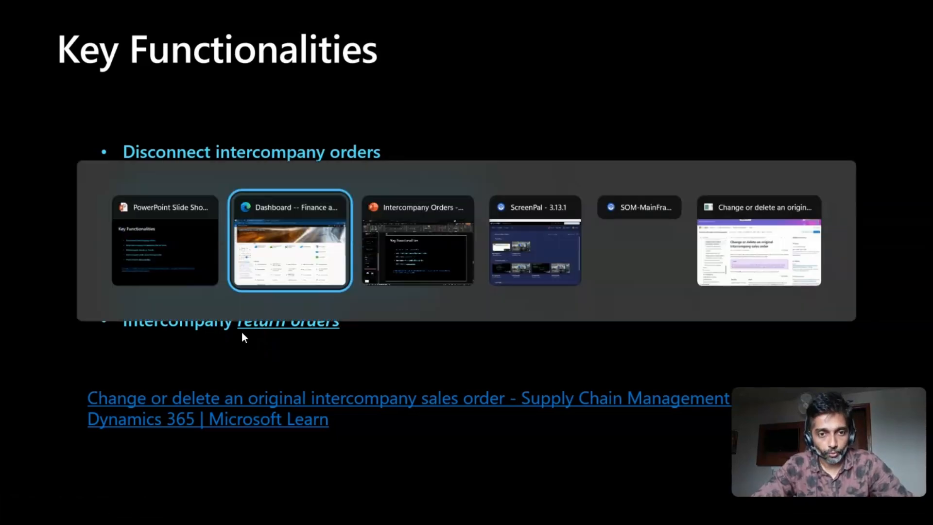
click(13, 123)
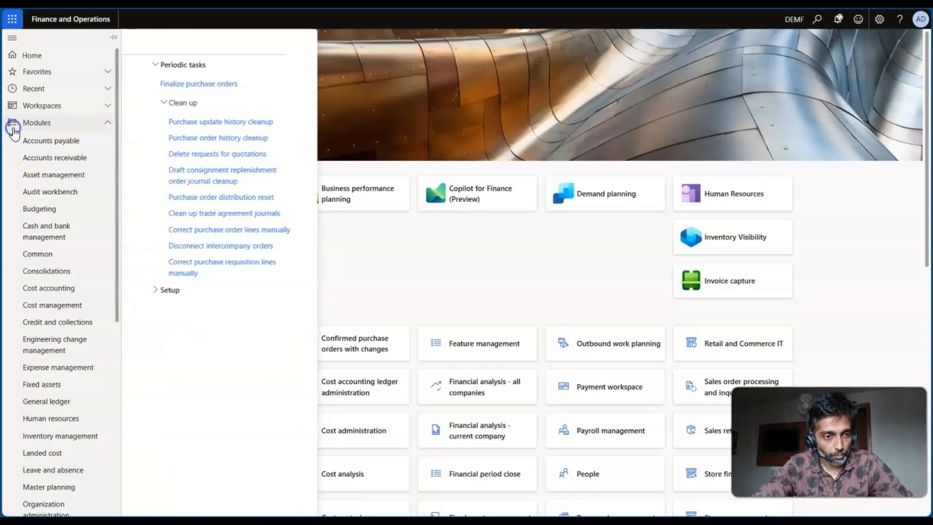
scroll(67, 358, down, 3)
scroll(66, 358, down, 4)
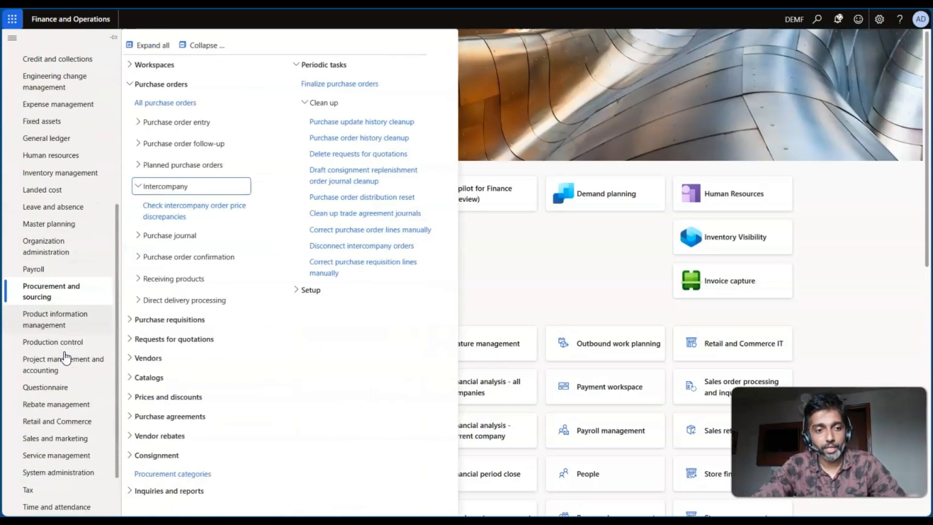
click(63, 377)
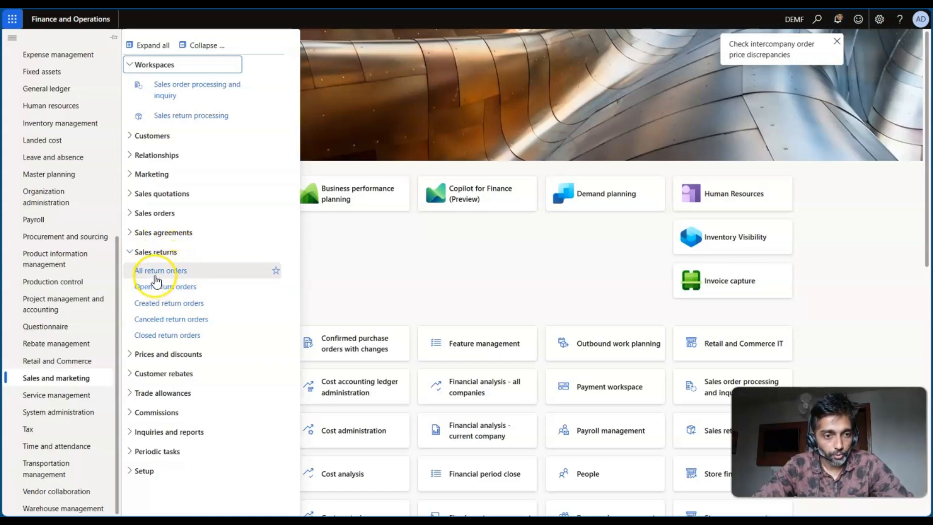
click(171, 271)
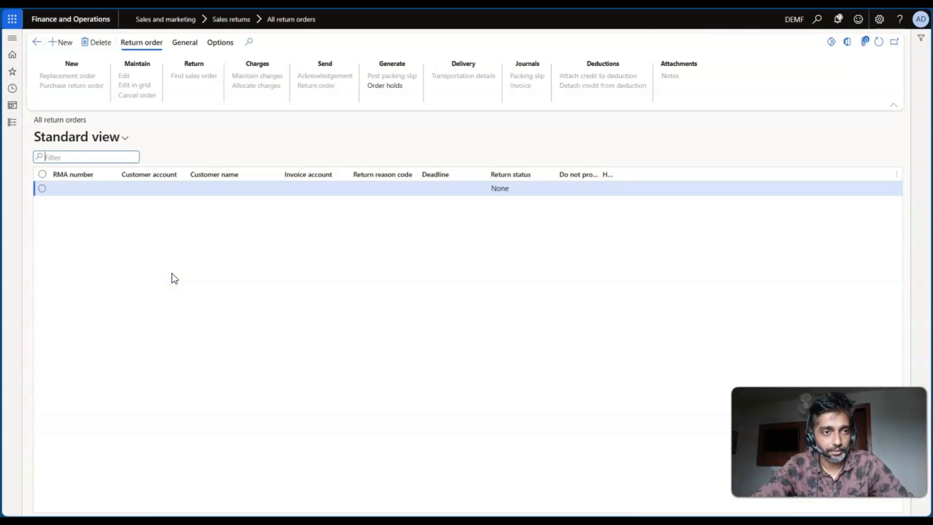
click(65, 42)
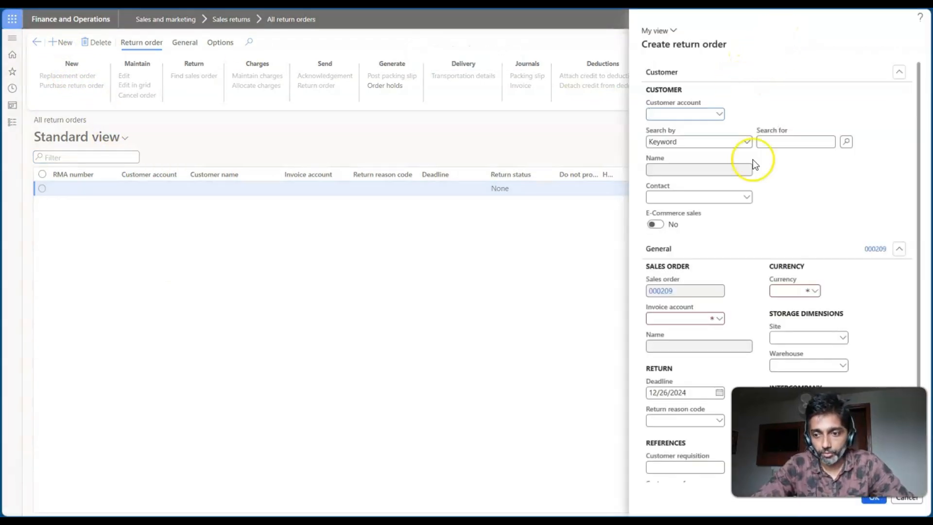
click(907, 501)
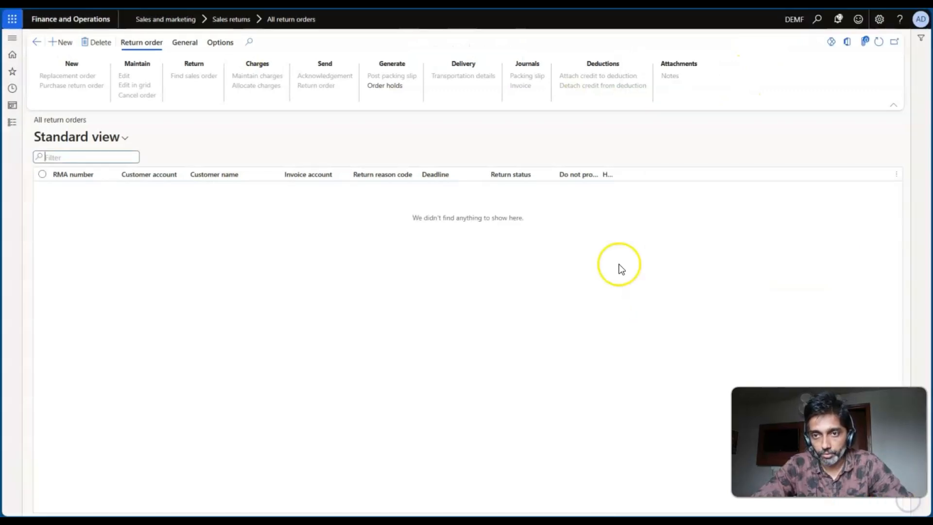
Switch the legal entity to USMF and start a new return order for the customer Contoso Europe
click(794, 20)
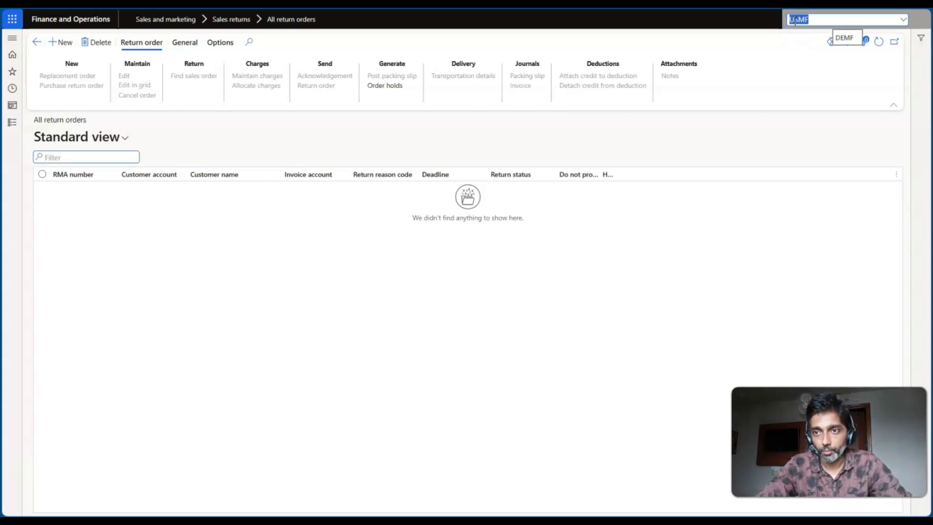
key(Return)
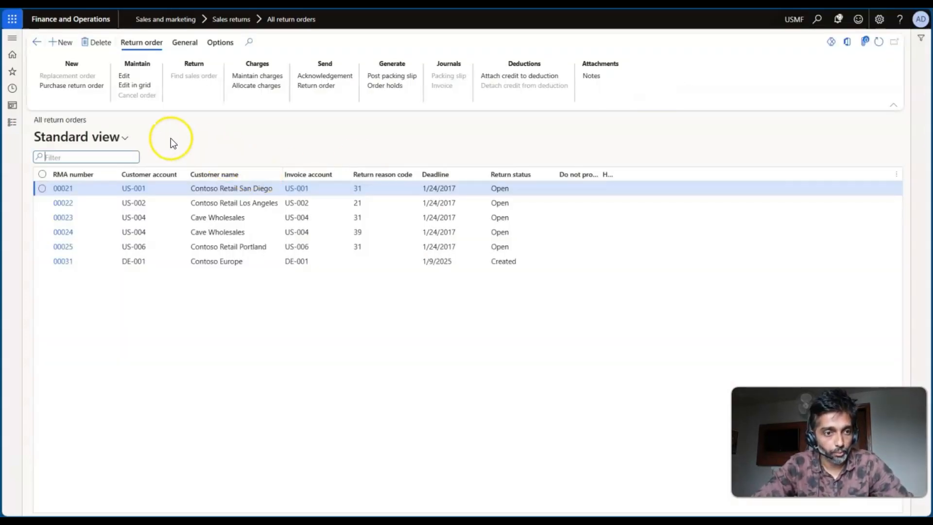
click(68, 45)
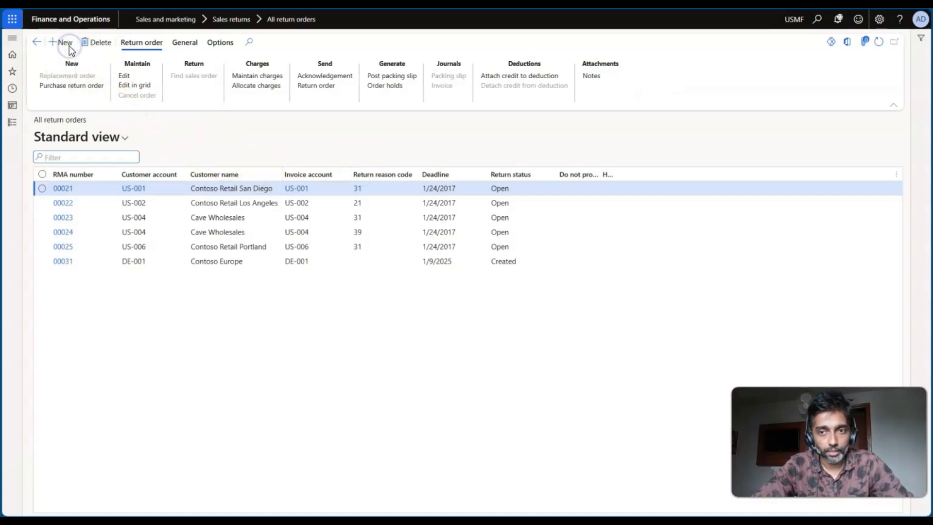
click(720, 115)
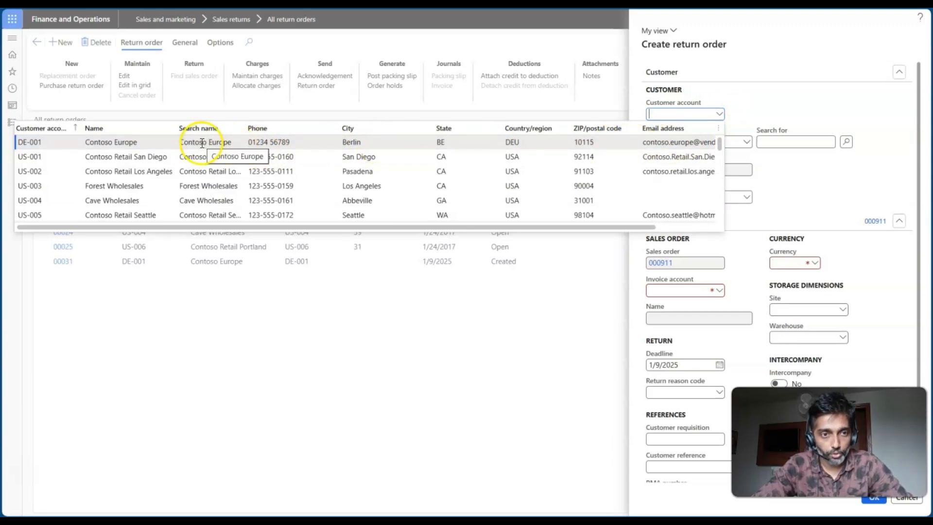
click(83, 145)
scroll(755, 228, down, 1)
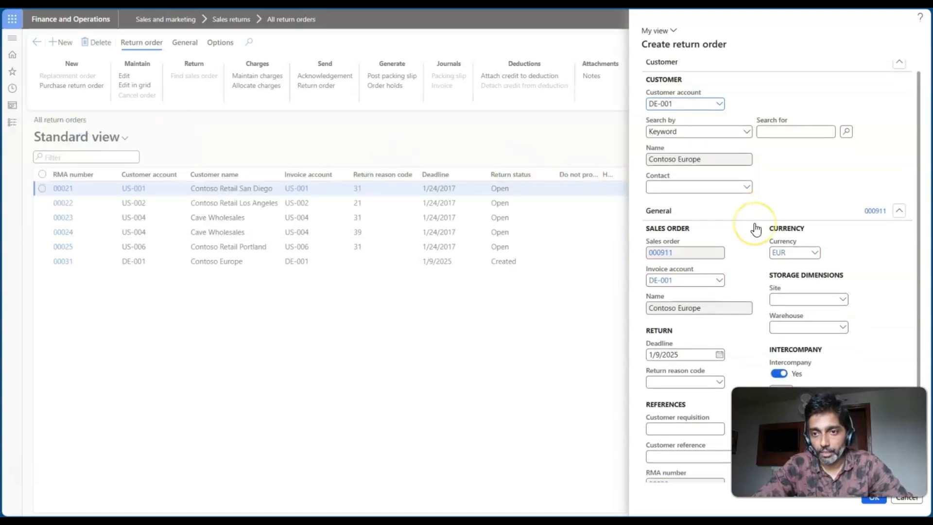
scroll(757, 226, down, 1)
scroll(758, 257, up, 1)
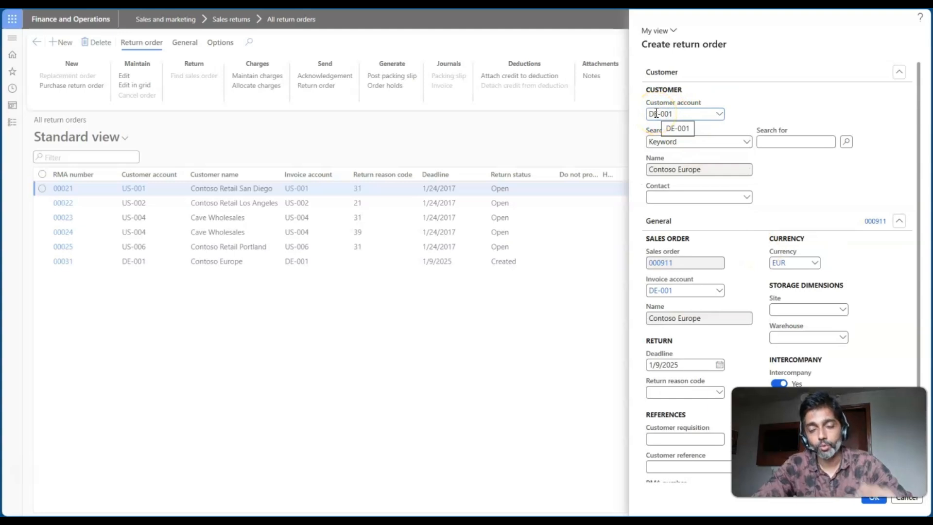
Set the return order's warehouse to 11 and create the order
scroll(766, 223, down, 1)
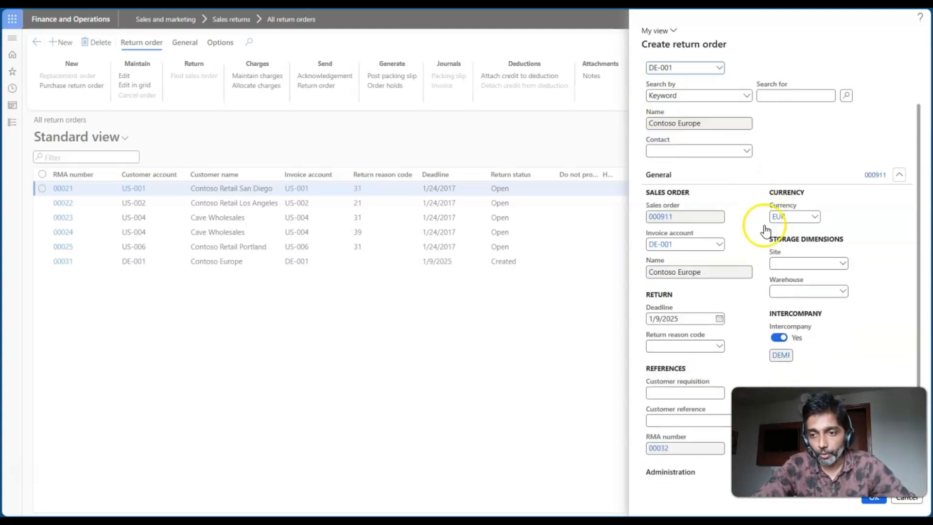
click(804, 291)
text(11)
key(Tab)
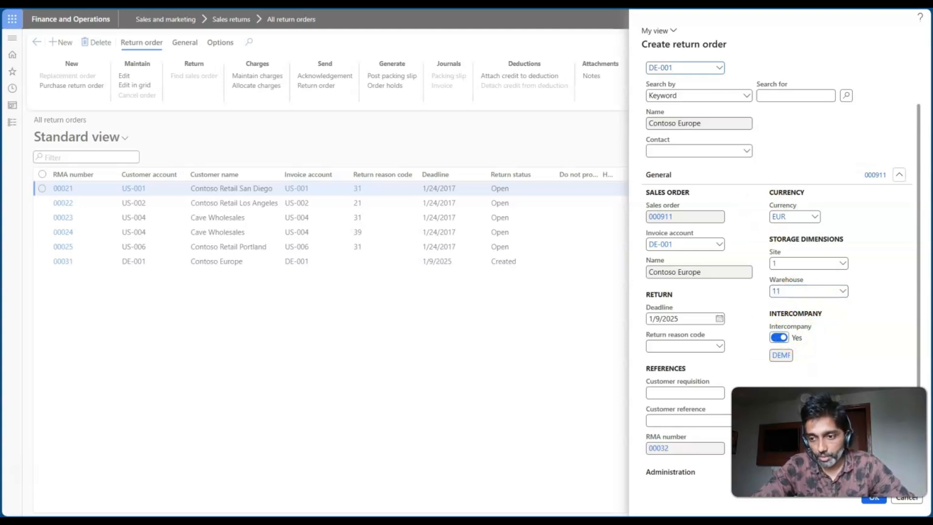
click(876, 499)
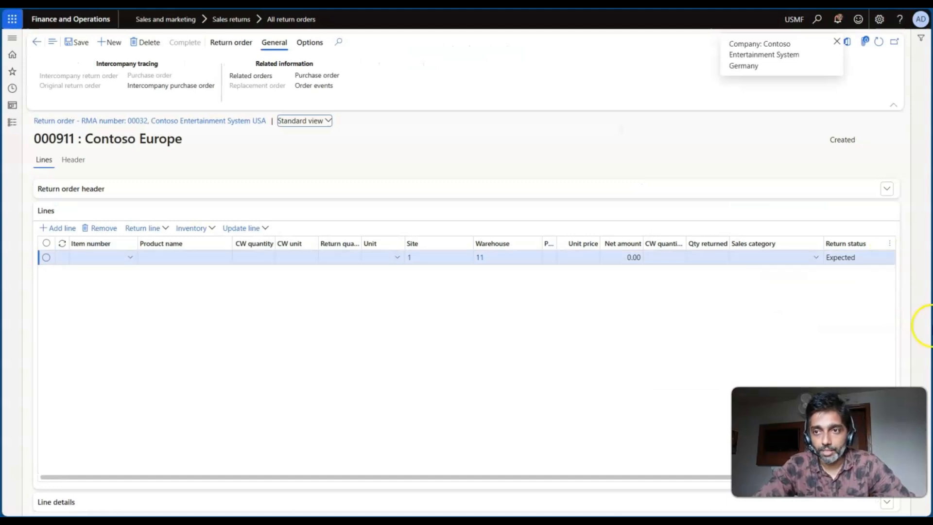
Check the latest notification about the intercompany purchase order and close the notifications
click(838, 22)
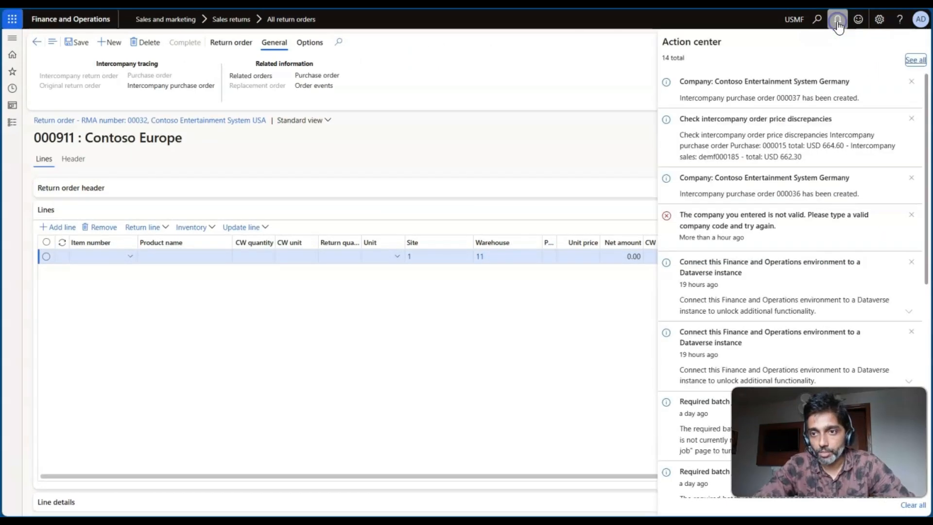
click(696, 99)
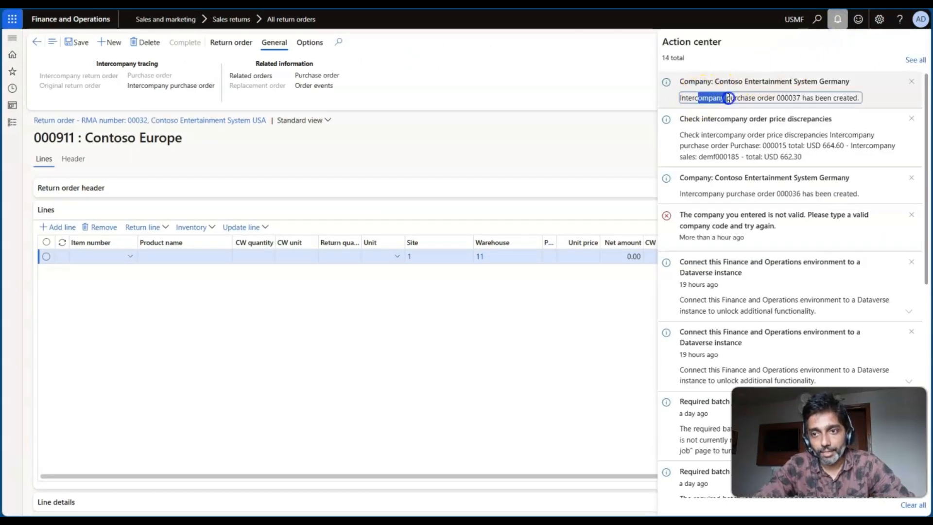
drag(729, 98, 854, 96)
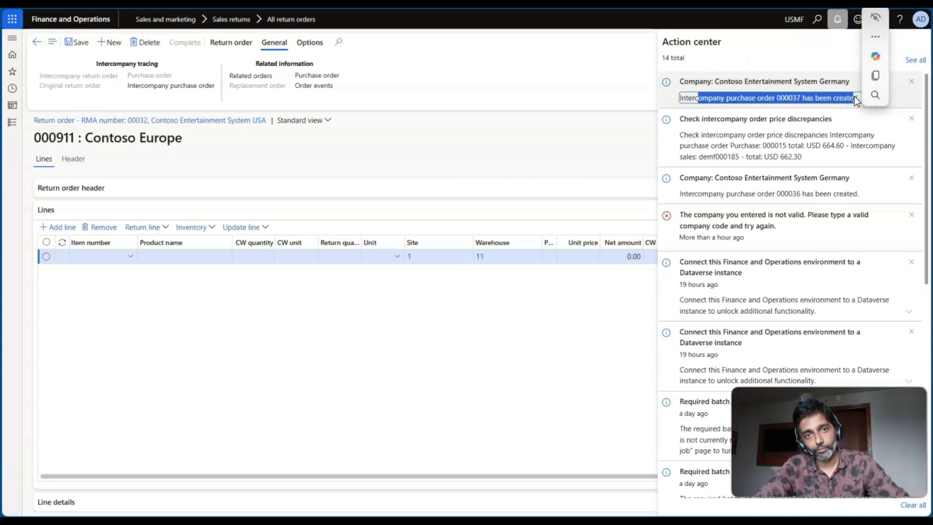
click(550, 152)
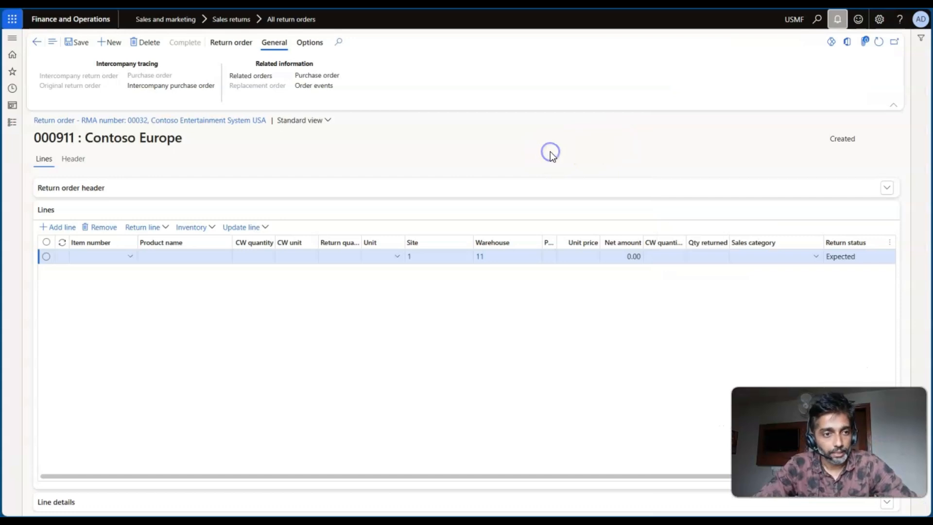
Try to save the return line with item A0001 (HDMI 6' Cables), widen the Return quantity column, and read and dismiss the message
click(130, 255)
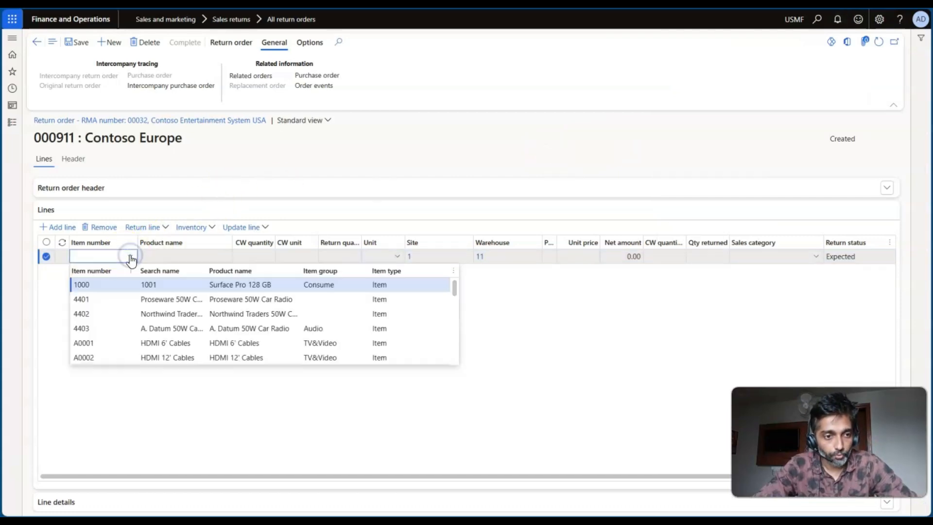
click(107, 344)
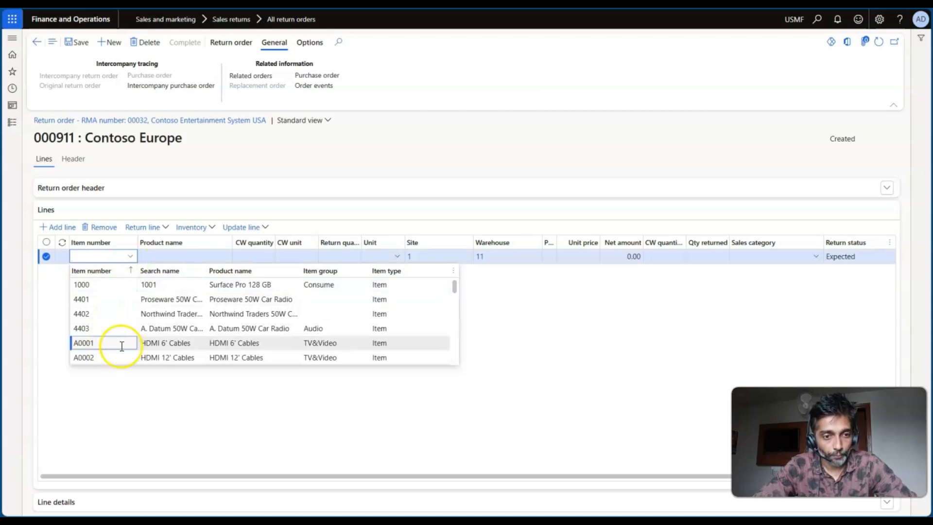
click(149, 344)
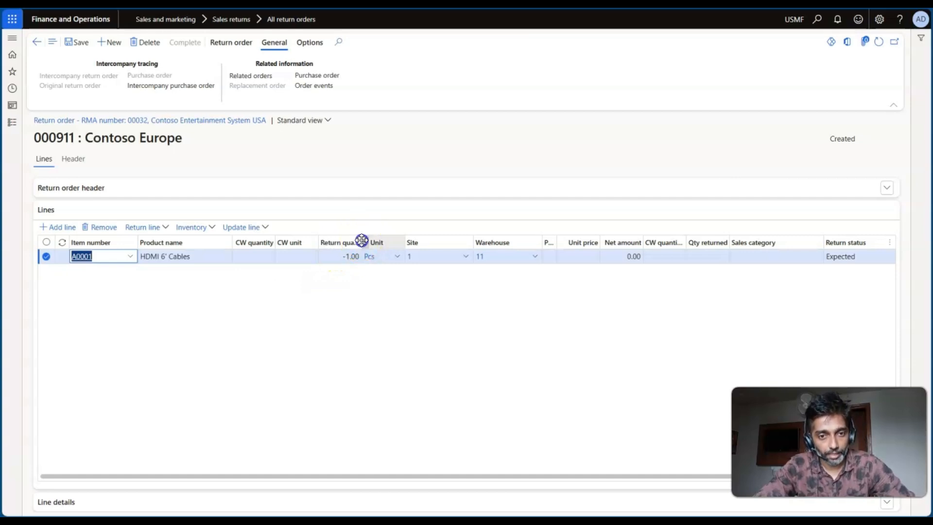
drag(361, 240, 414, 242)
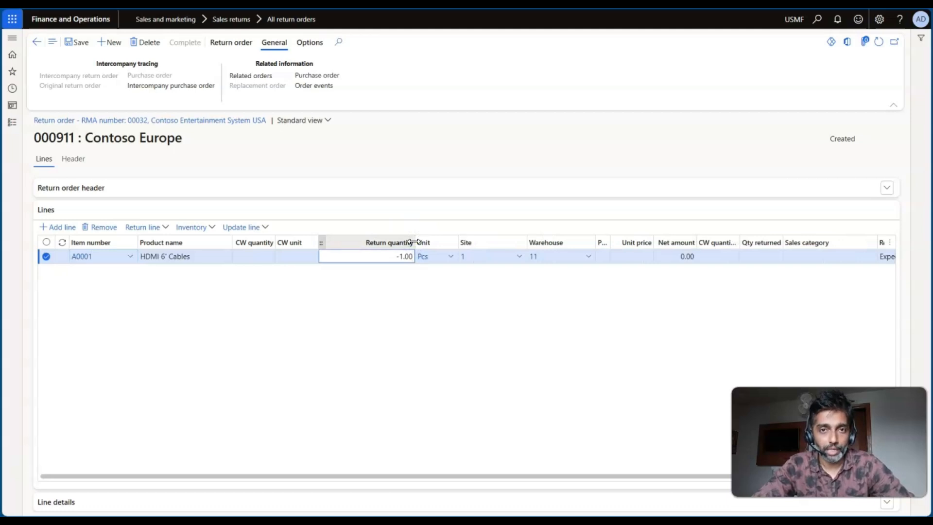
click(413, 275)
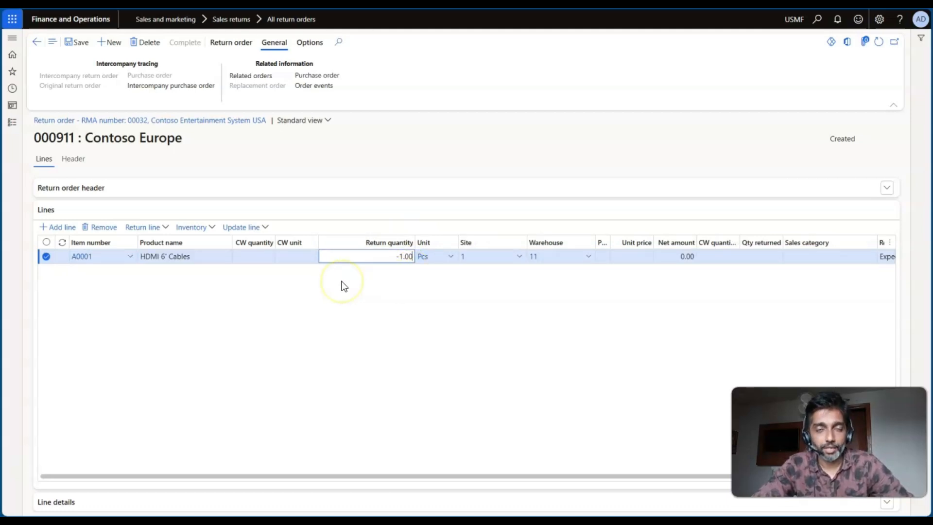
click(78, 43)
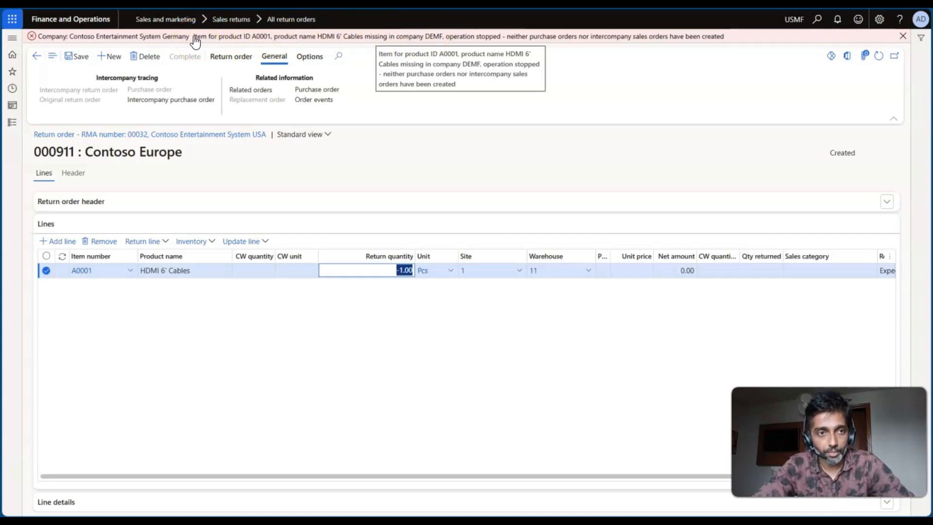
drag(194, 36, 272, 36)
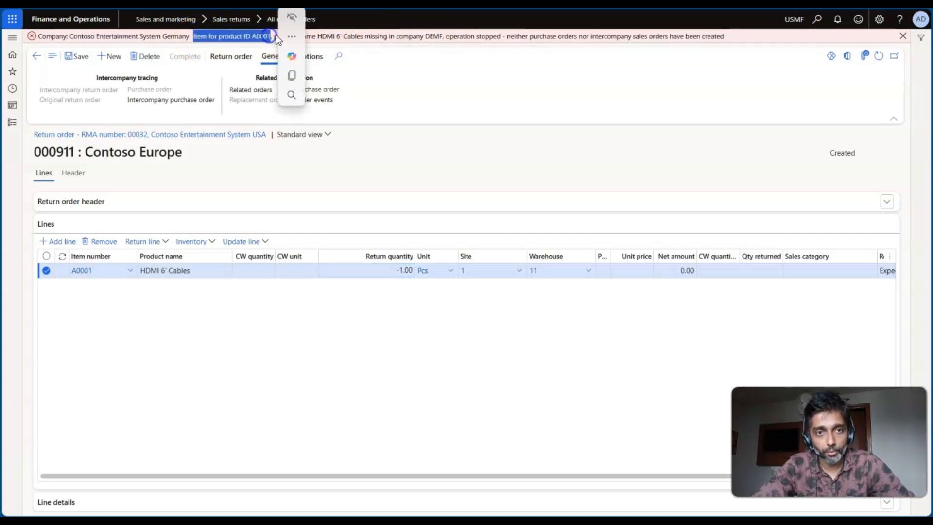
click(398, 36)
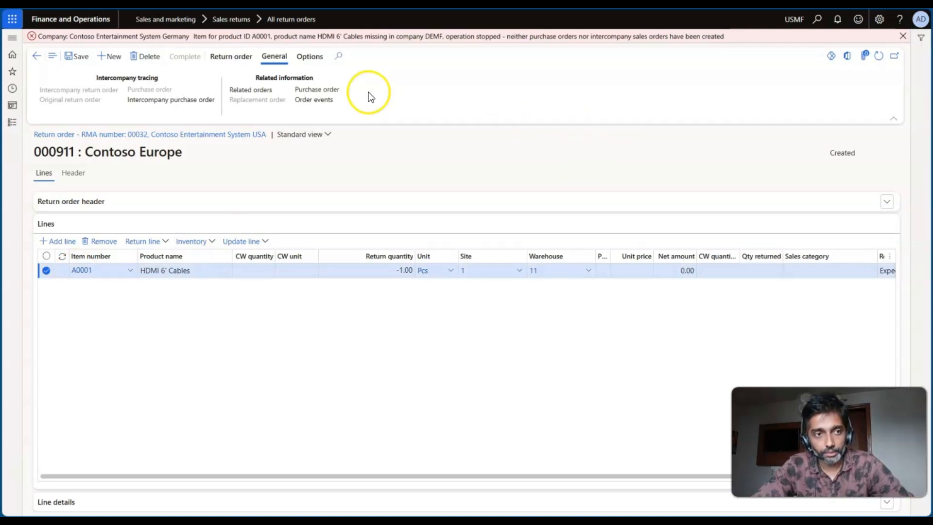
click(902, 36)
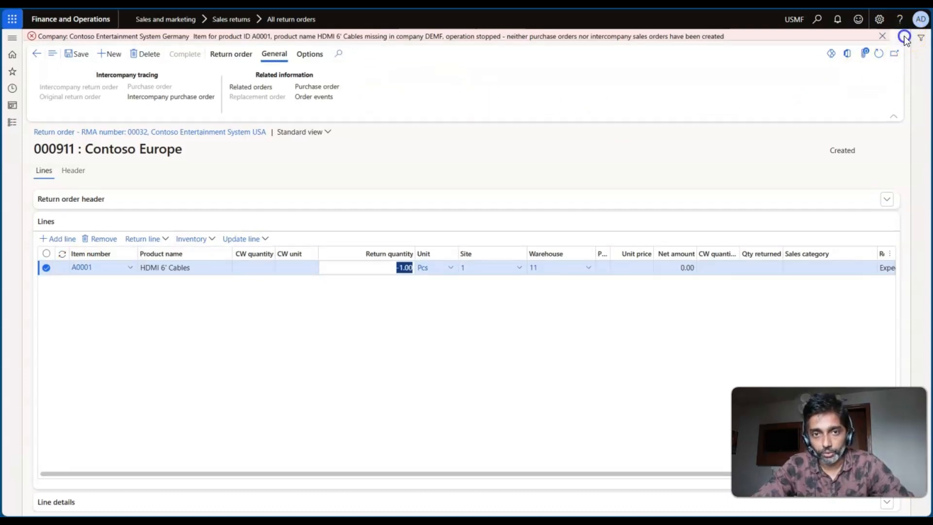
Change the return line's item number to A0002 and try to save the order
click(122, 256)
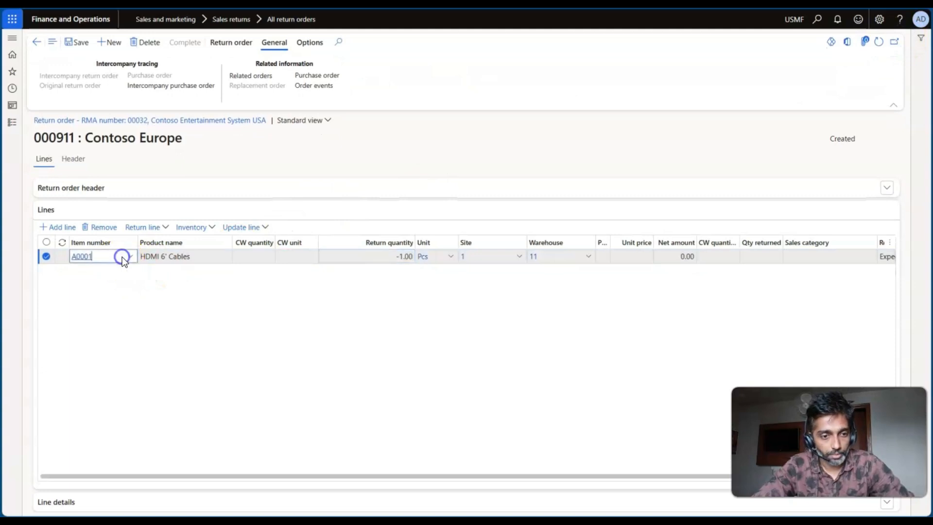
key(BackSpace)
text(2)
key(Tab)
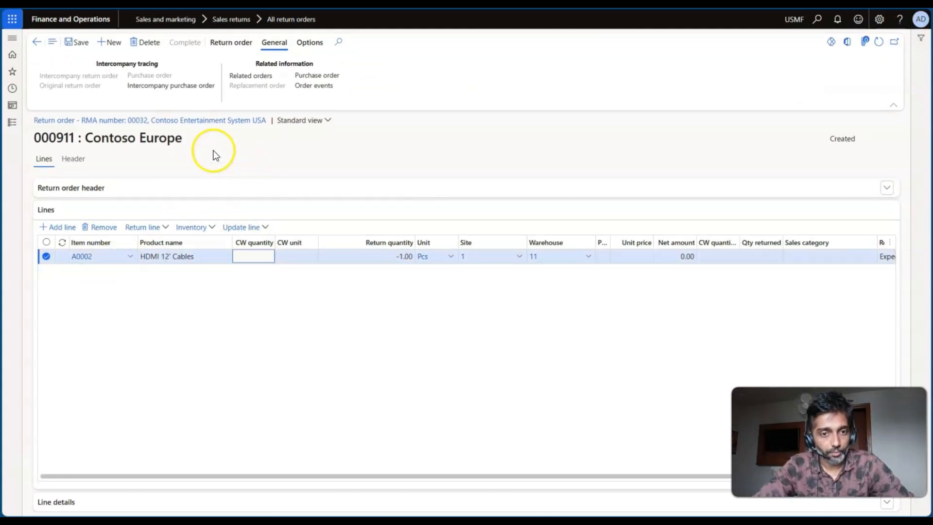
click(80, 43)
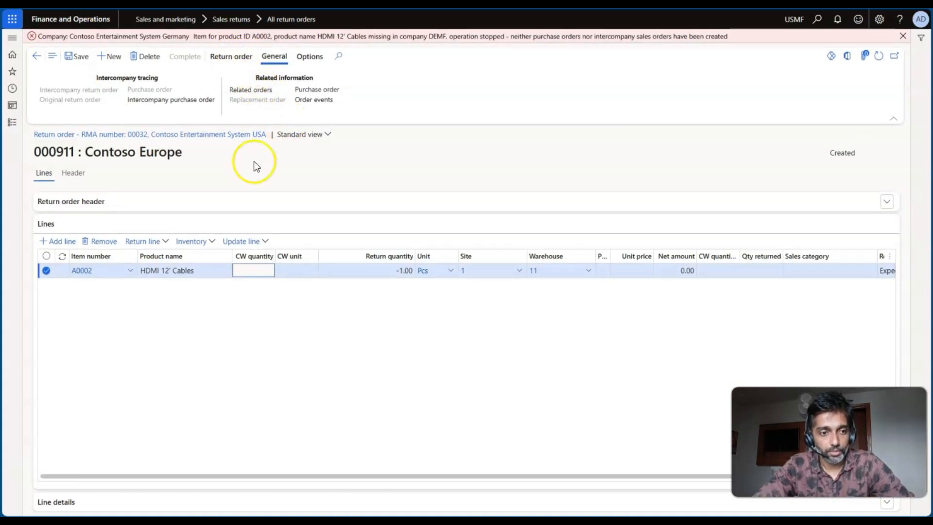
Replace the return line's item with D0001 (MidRangeSpeaker) and save the return order
click(129, 273)
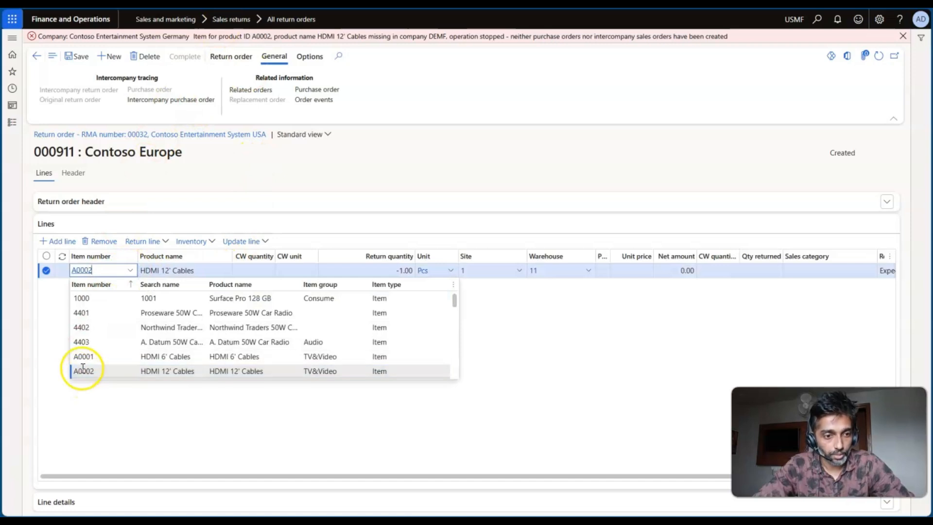
key(BackSpace)
key(BackSpace)
key(BackSpace)
key(BackSpace)
key(BackSpace)
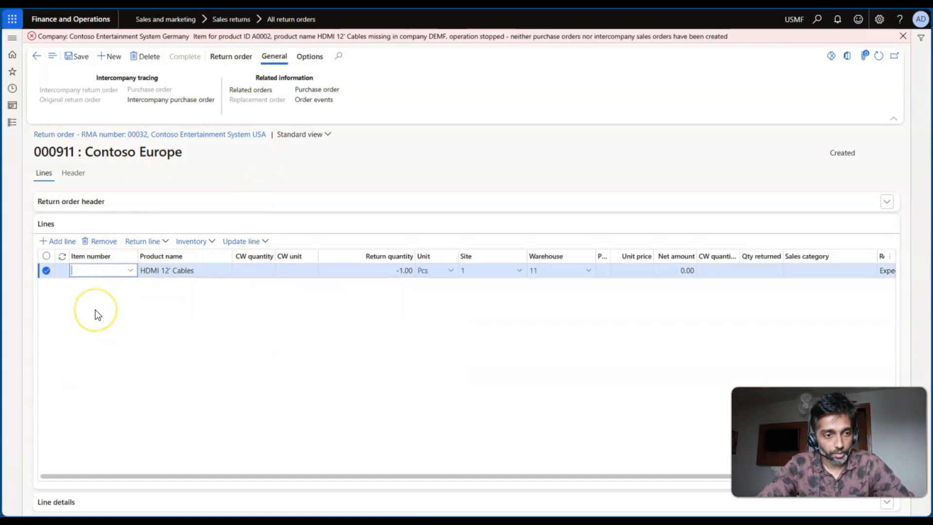
text(D00)
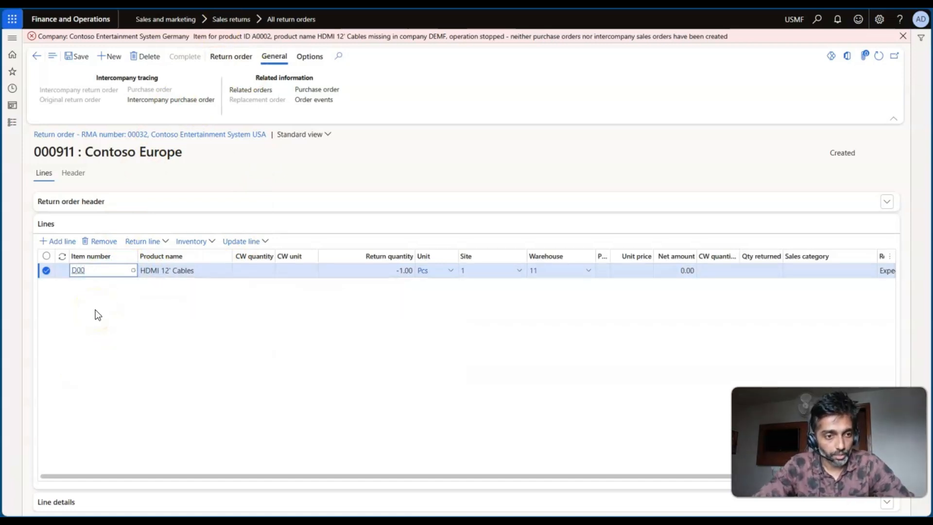
click(118, 298)
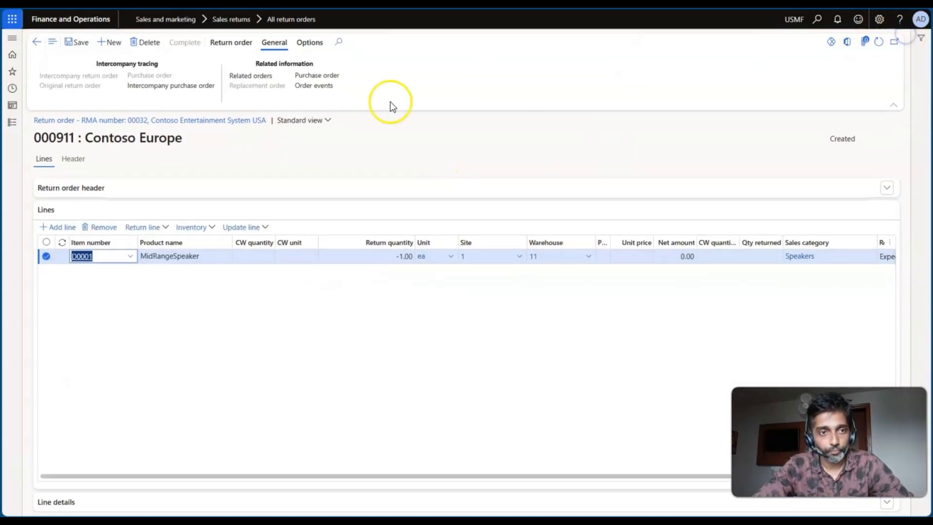
click(77, 41)
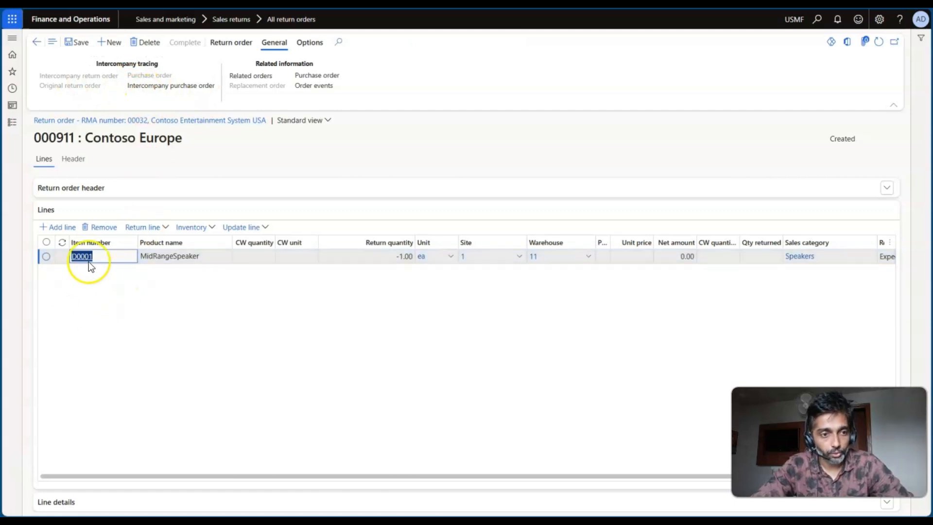
Open the intercompany purchase order linked to the return order, examine its line and go back to the return order
click(205, 264)
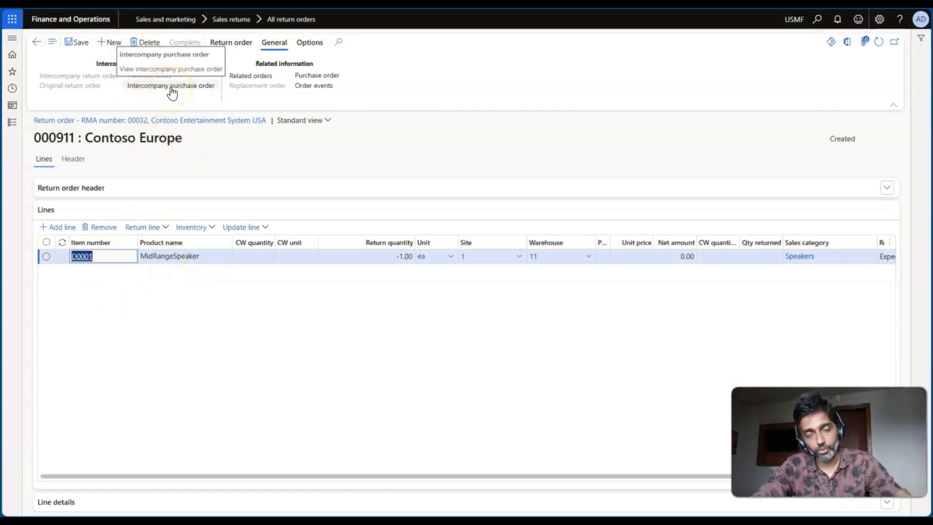
click(424, 283)
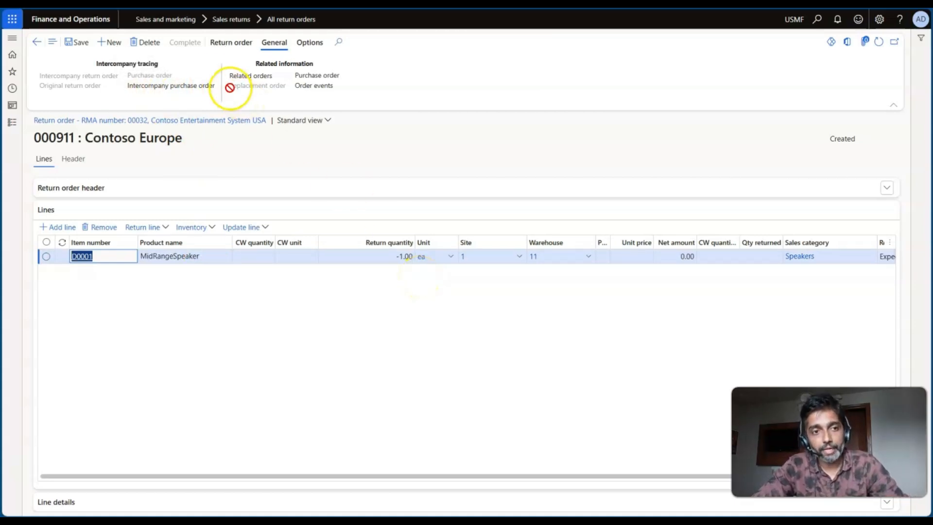
click(198, 90)
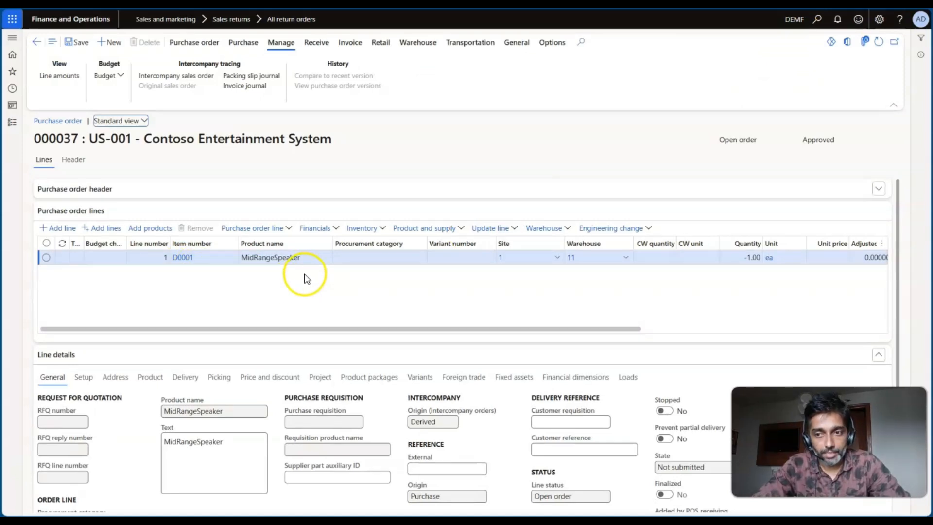
scroll(552, 302, right, 3)
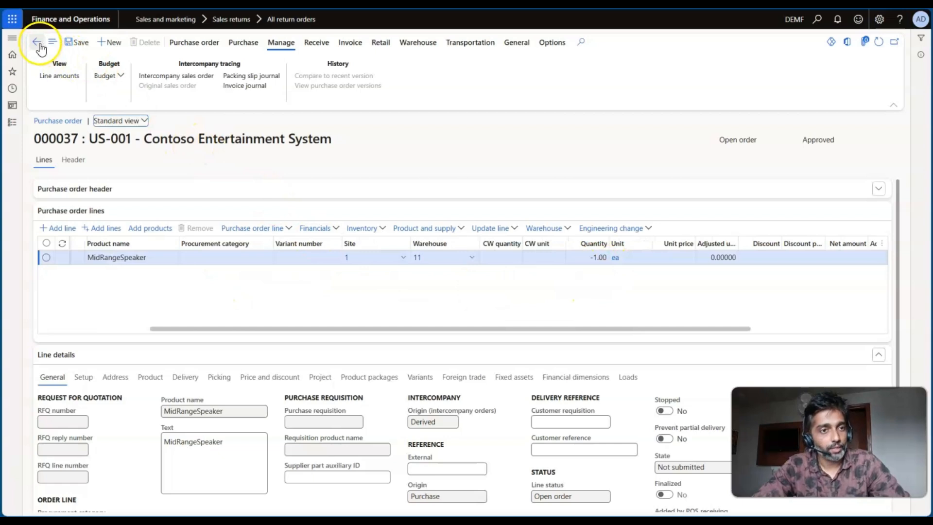
click(37, 43)
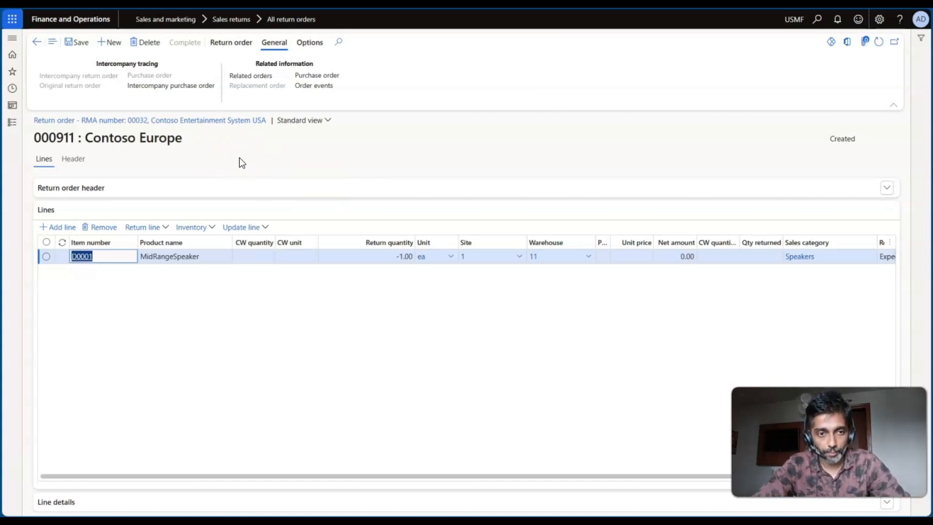
Switch to the presentation to review the Key Functionalities slide and return to the Dynamics 365 return order
key(alt+Tab)
key(alt+Tab)
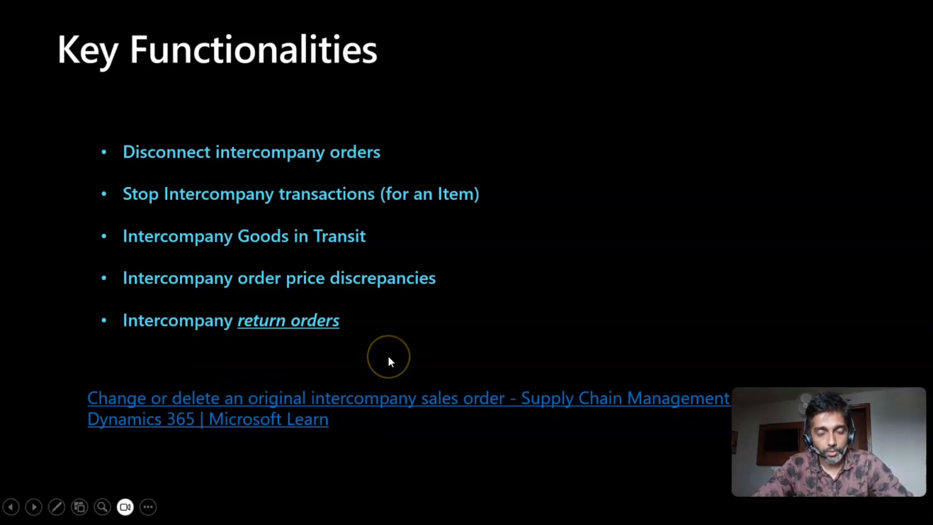
key(alt+Tab)
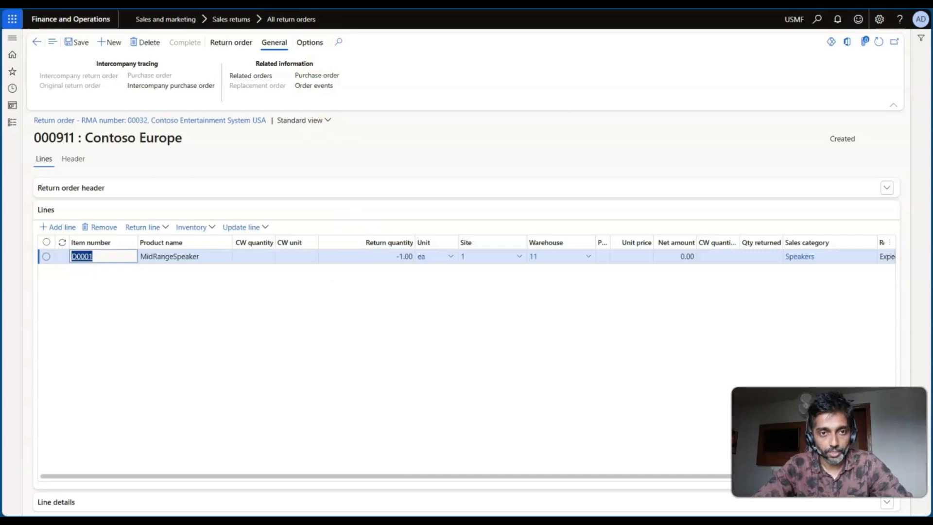
Switch to the Microsoft Learn article on changing or deleting an original intercompany sales order and examine its table of operations and results
key(alt+Tab)
scroll(397, 342, down, 3)
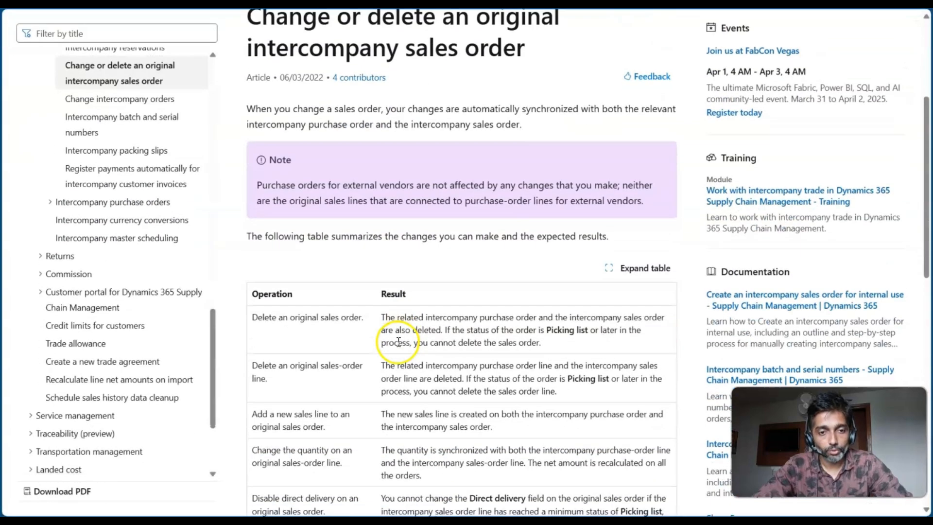
scroll(358, 289, down, 3)
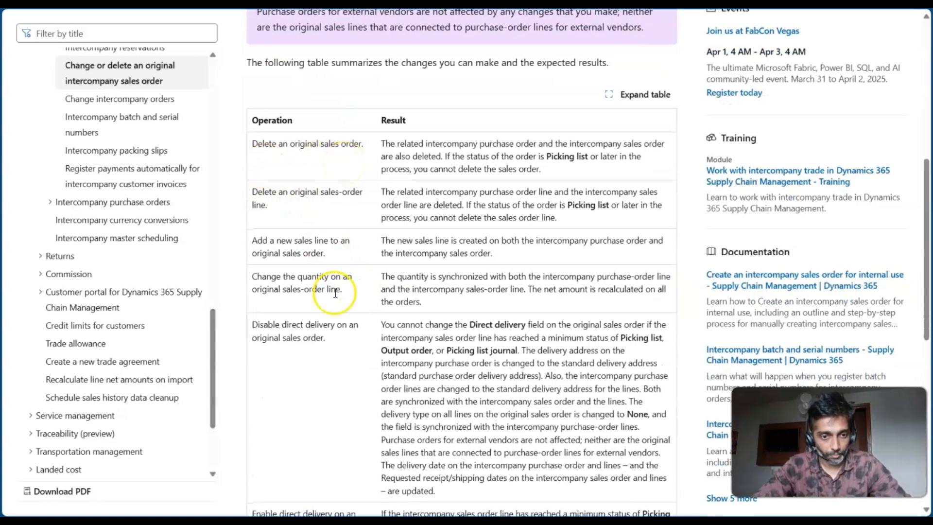
scroll(333, 311, down, 1)
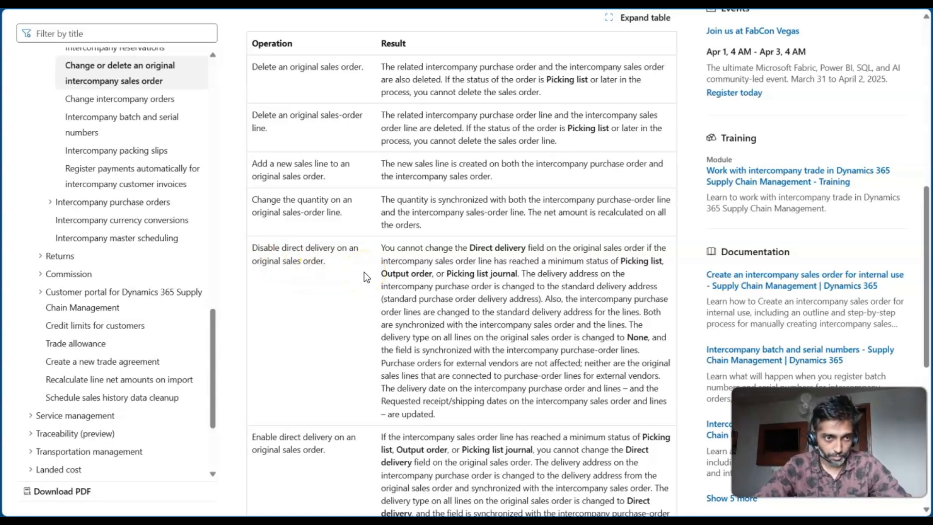
scroll(364, 272, up, 1)
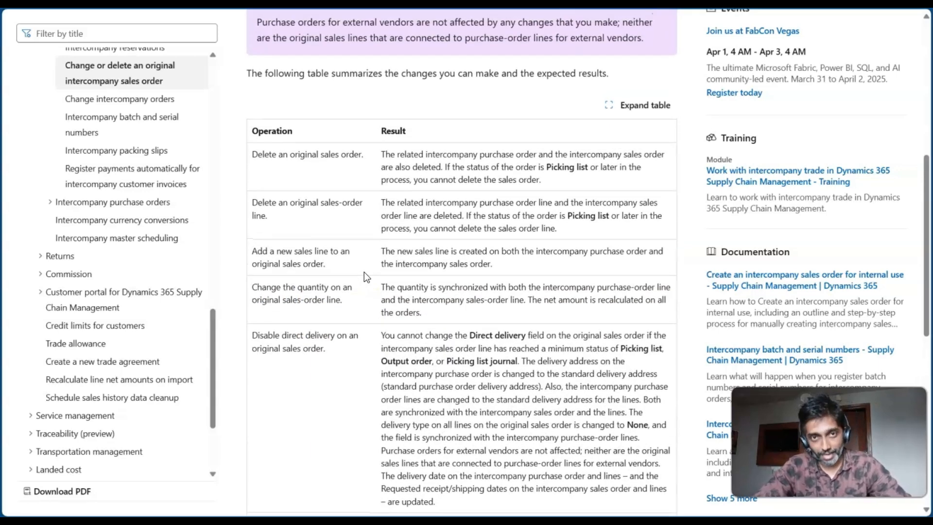
scroll(404, 264, down, 2)
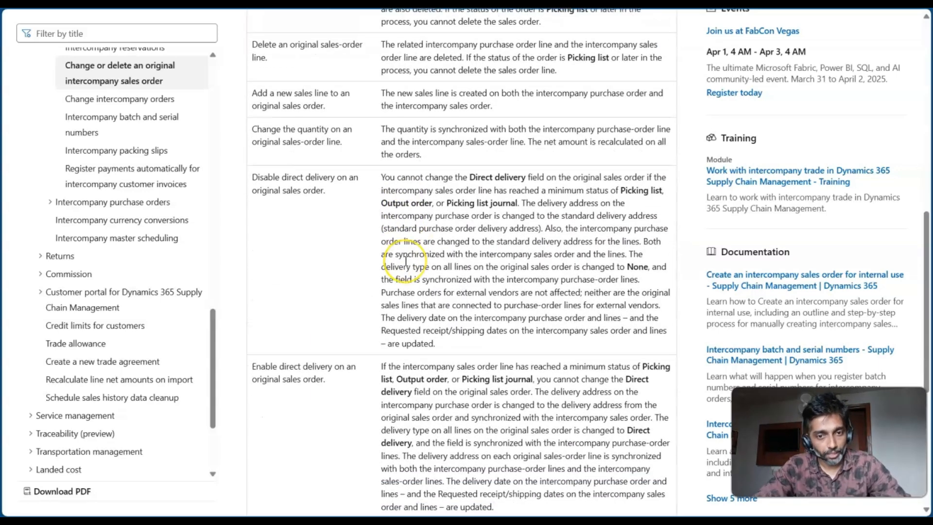
scroll(406, 261, down, 1)
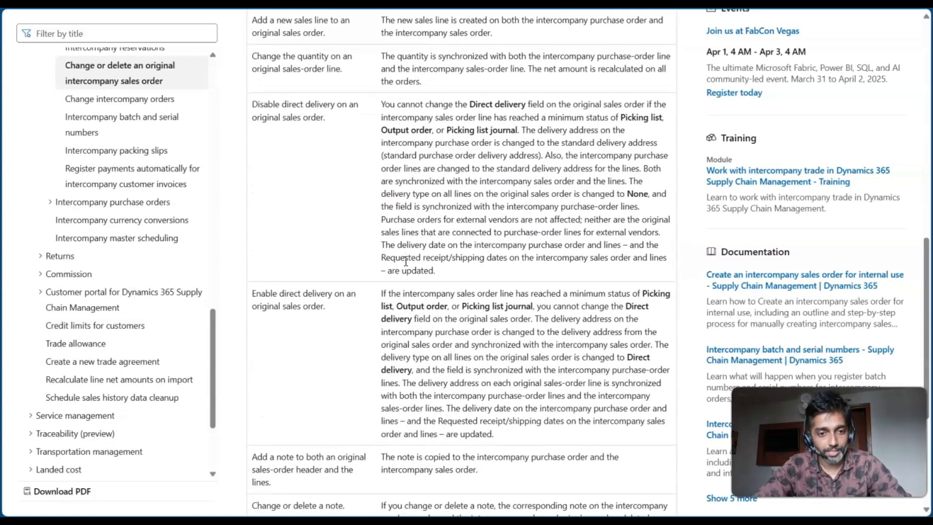
scroll(406, 261, down, 1)
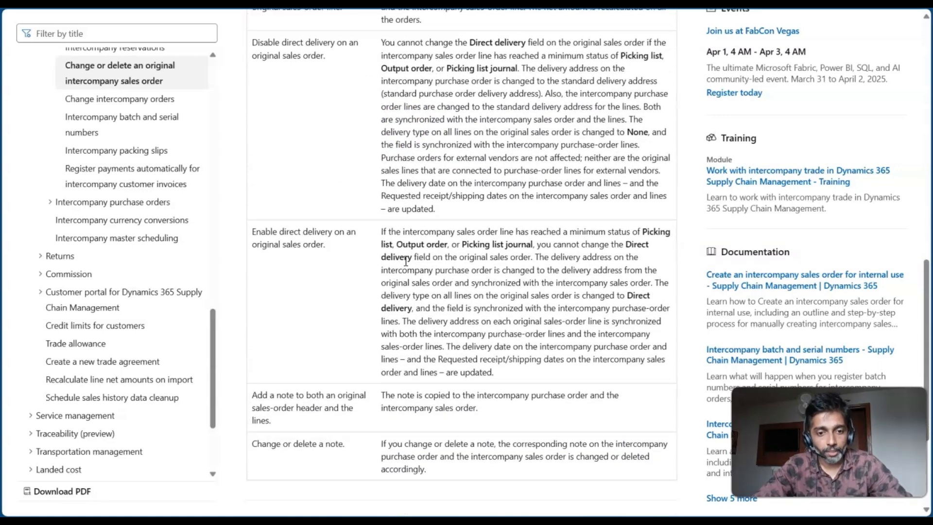
scroll(406, 261, down, 2)
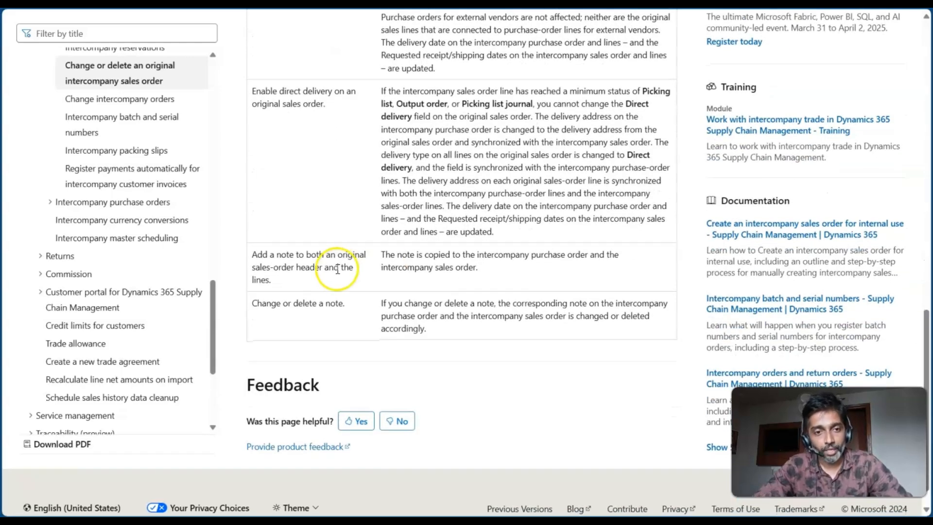
scroll(335, 268, up, 10)
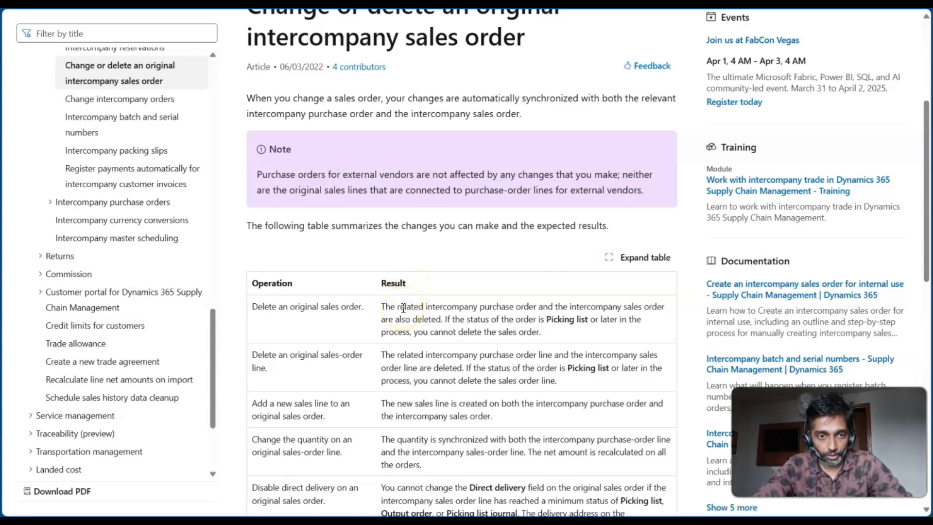
scroll(423, 343, down, 5)
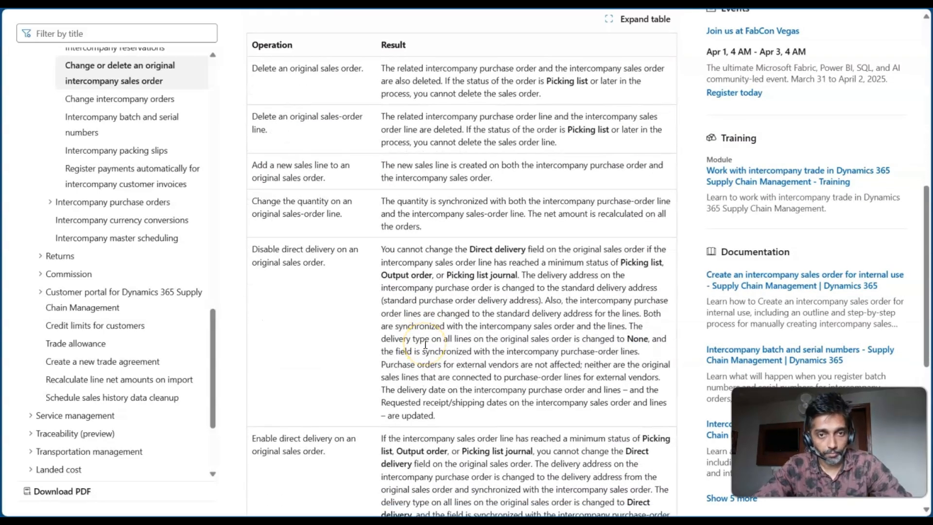
Switch back to the slideshow and advance to the closing slide, revealing its next-series, subscribe and follow texts
key(alt+Tab)
key(Tab)
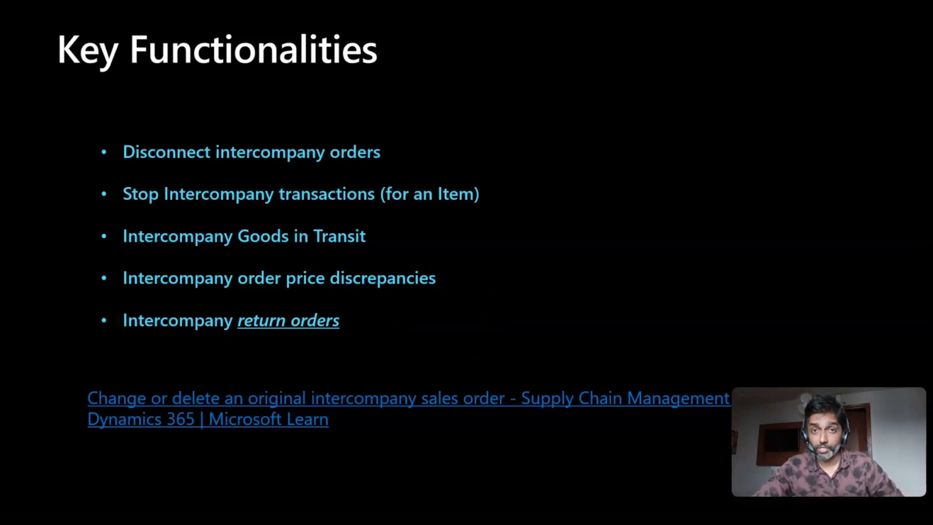
key(Right)
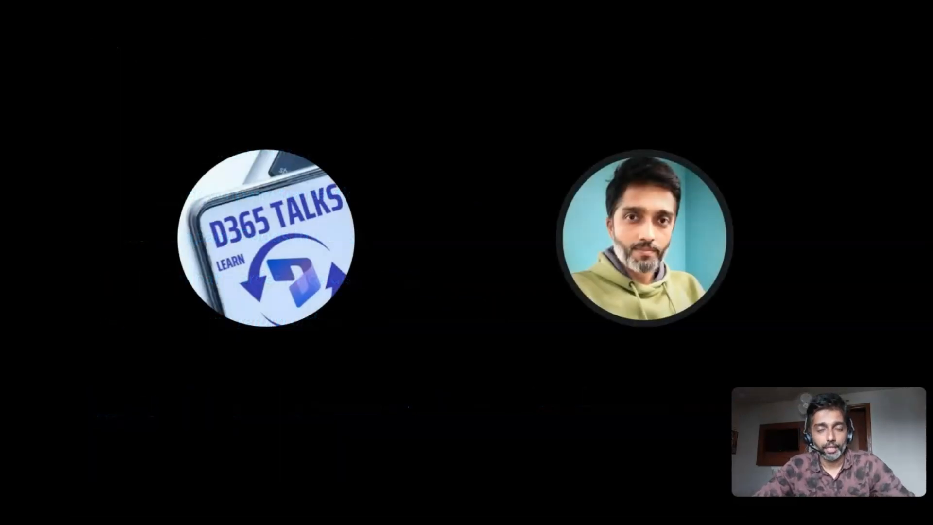
key(Right)
key(Right)
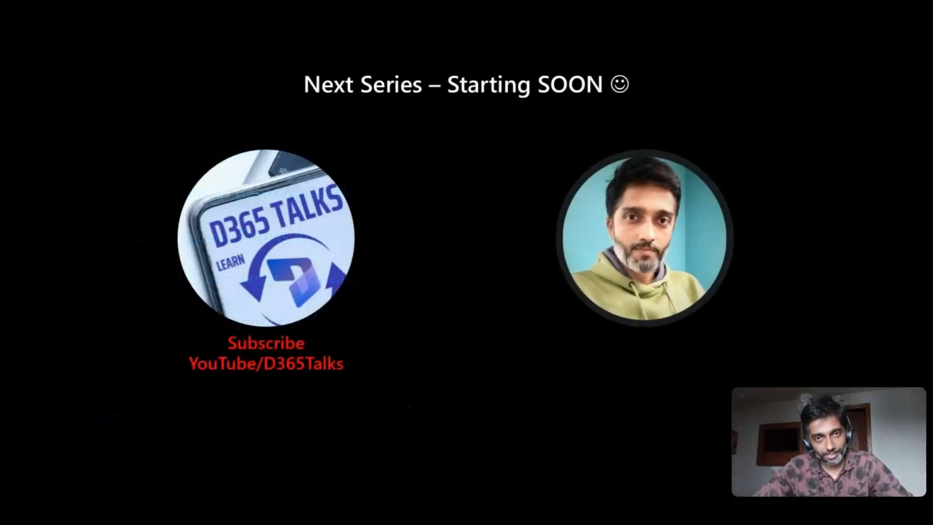
key(Right)
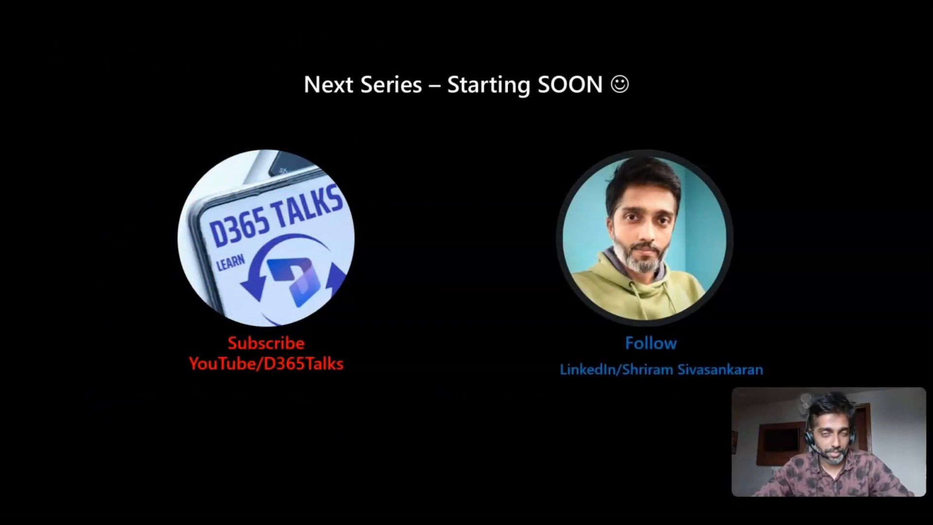